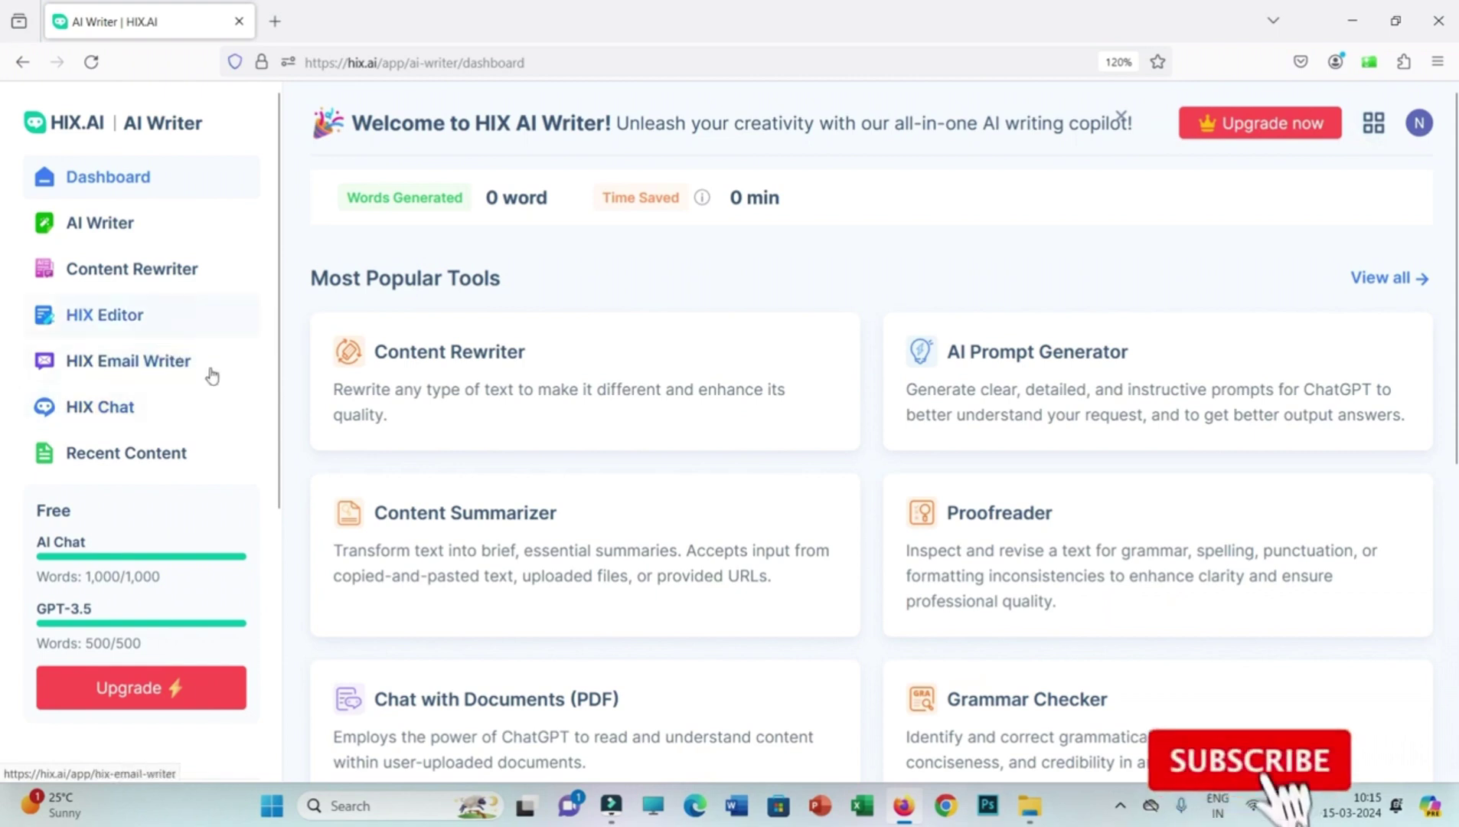
- Open HIX Bypass from the Other Apps section of the HIX.AI sidebar
scroll(163, 374, down, 5)
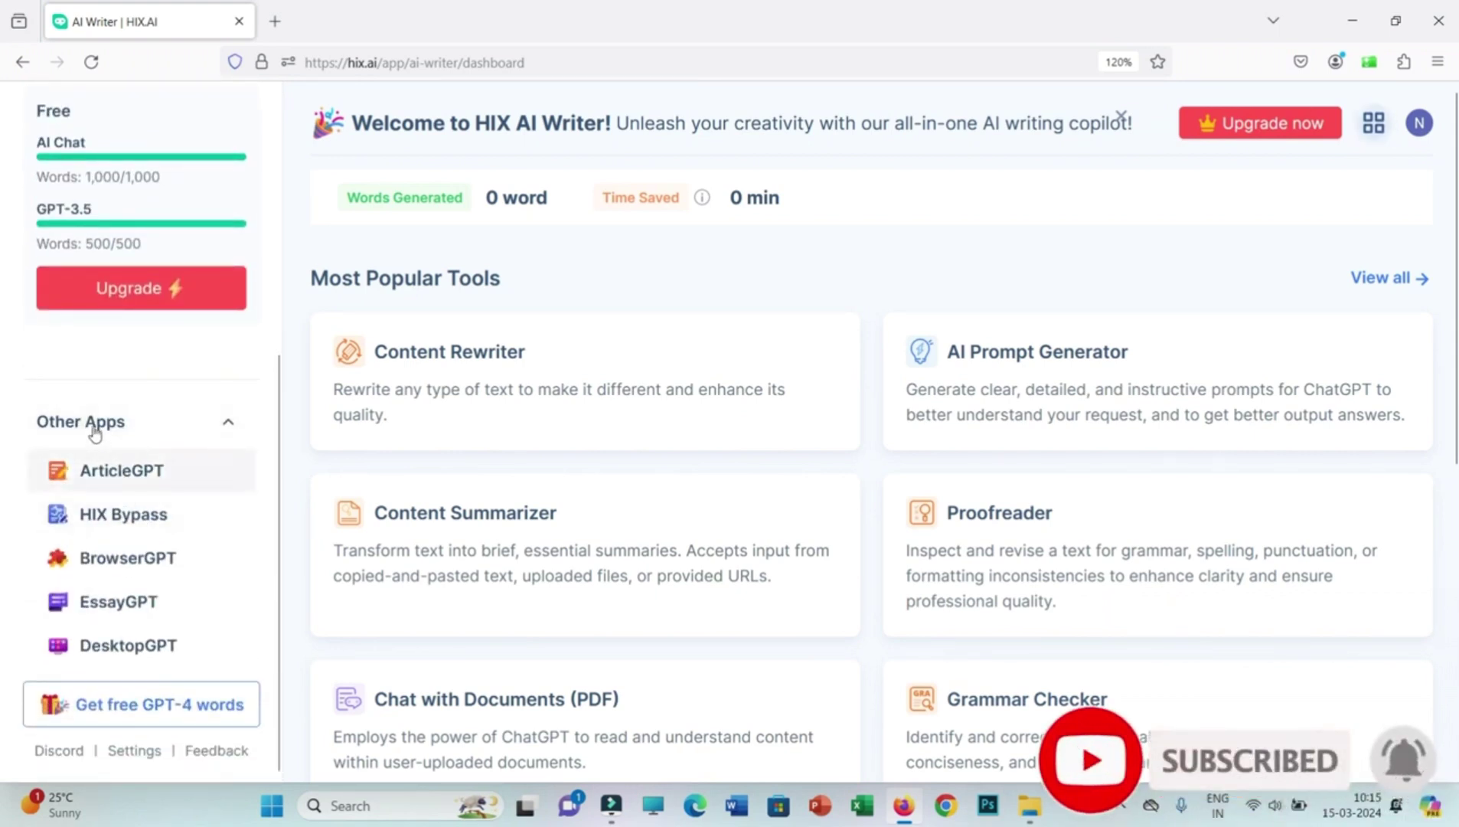
click(100, 520)
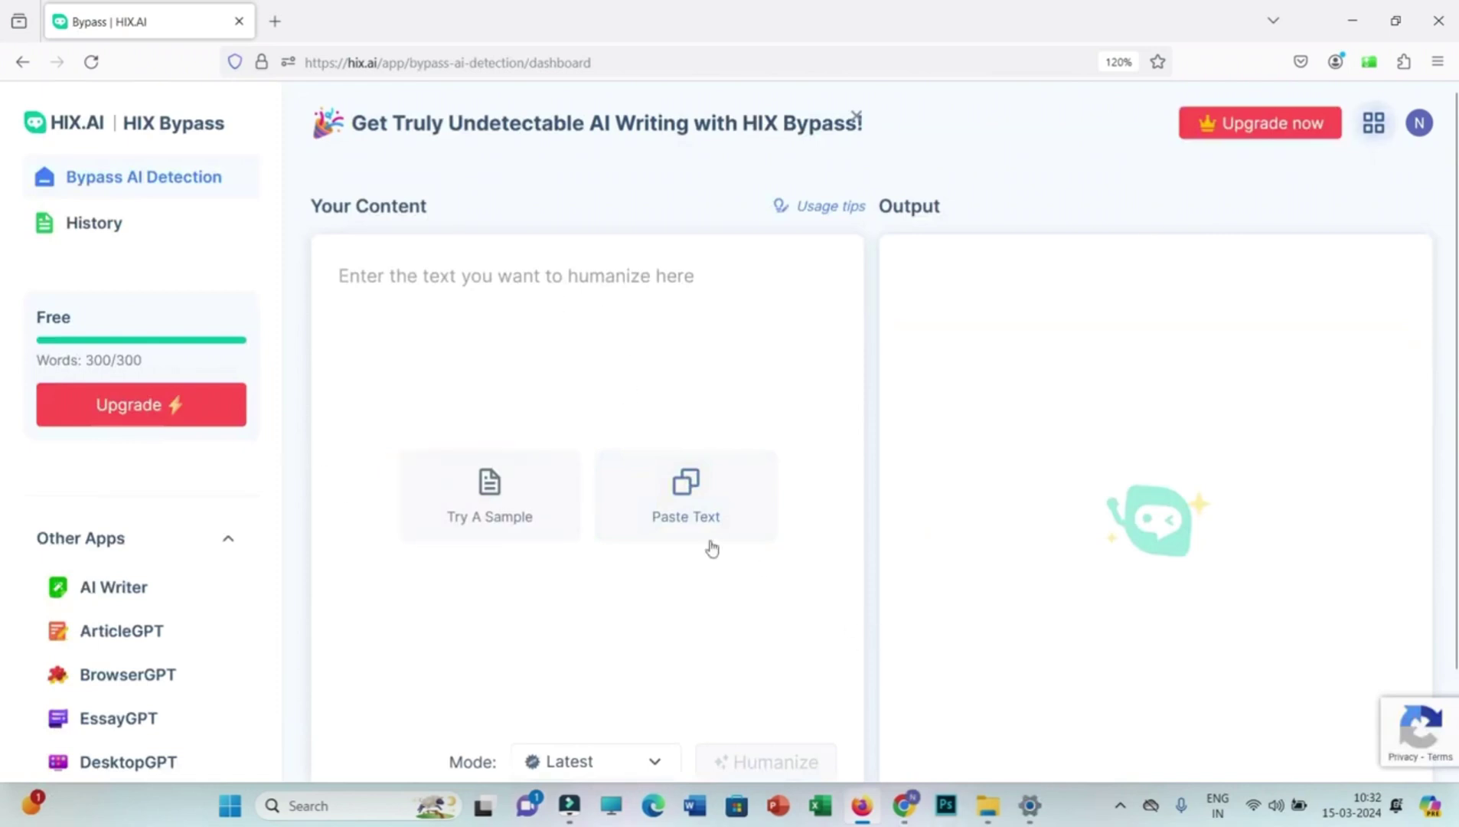
- Paste ChatGPT's 524-word deformed magnesium alloy response into Your Content and humanize it
click(904, 807)
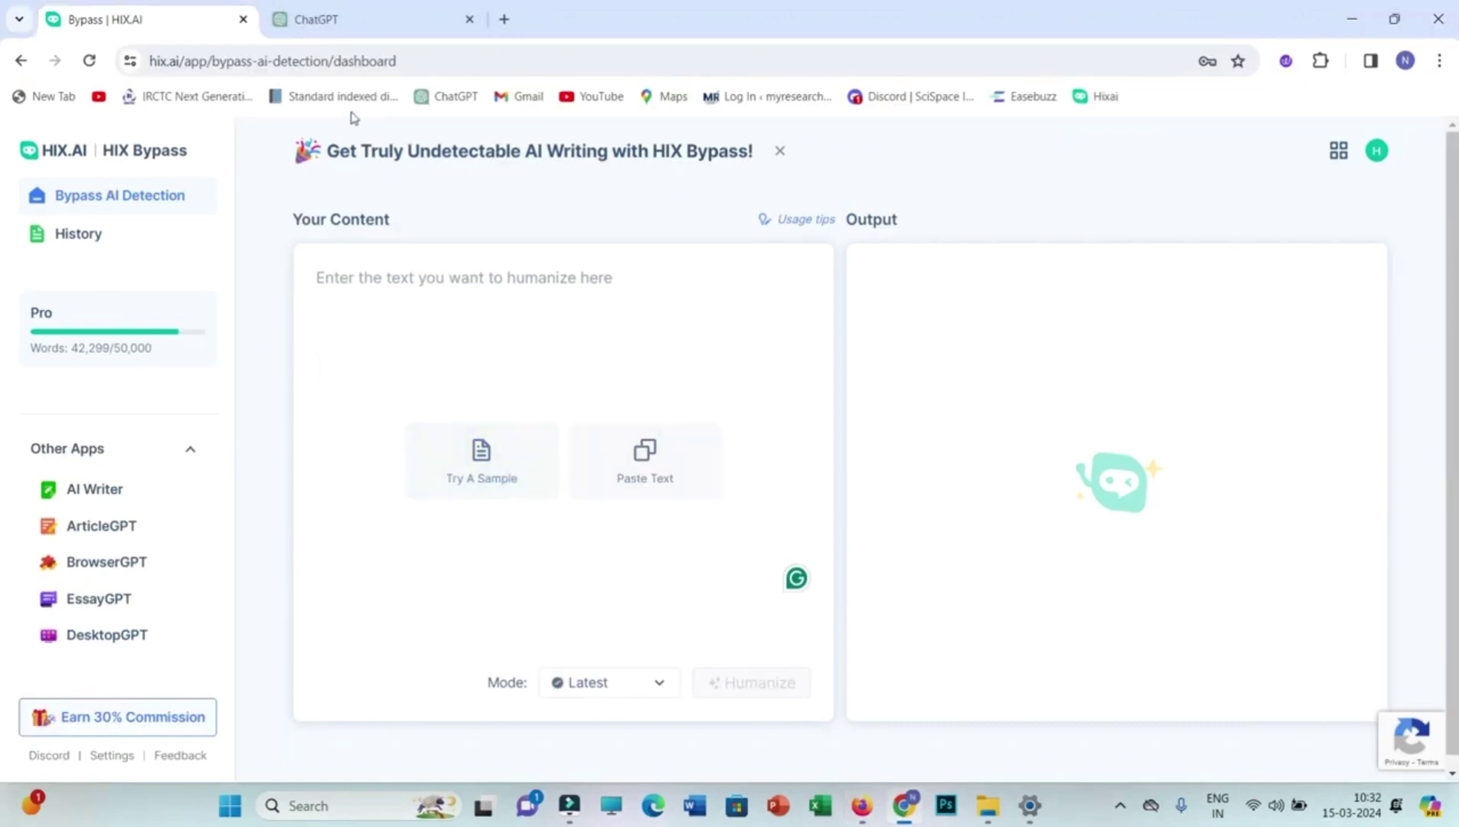
click(353, 23)
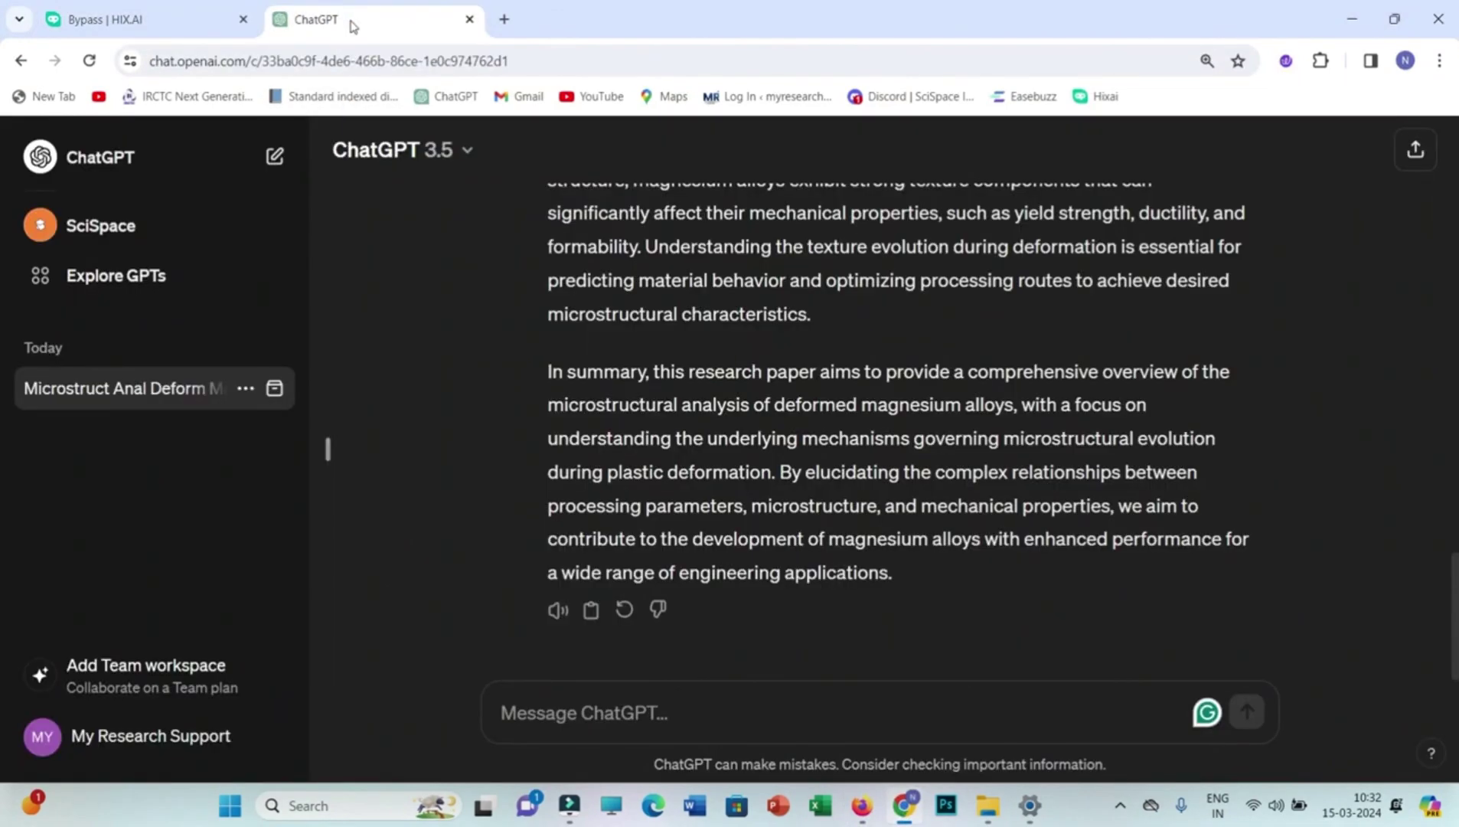
click(591, 611)
click(124, 31)
click(376, 290)
key(ctrl+v)
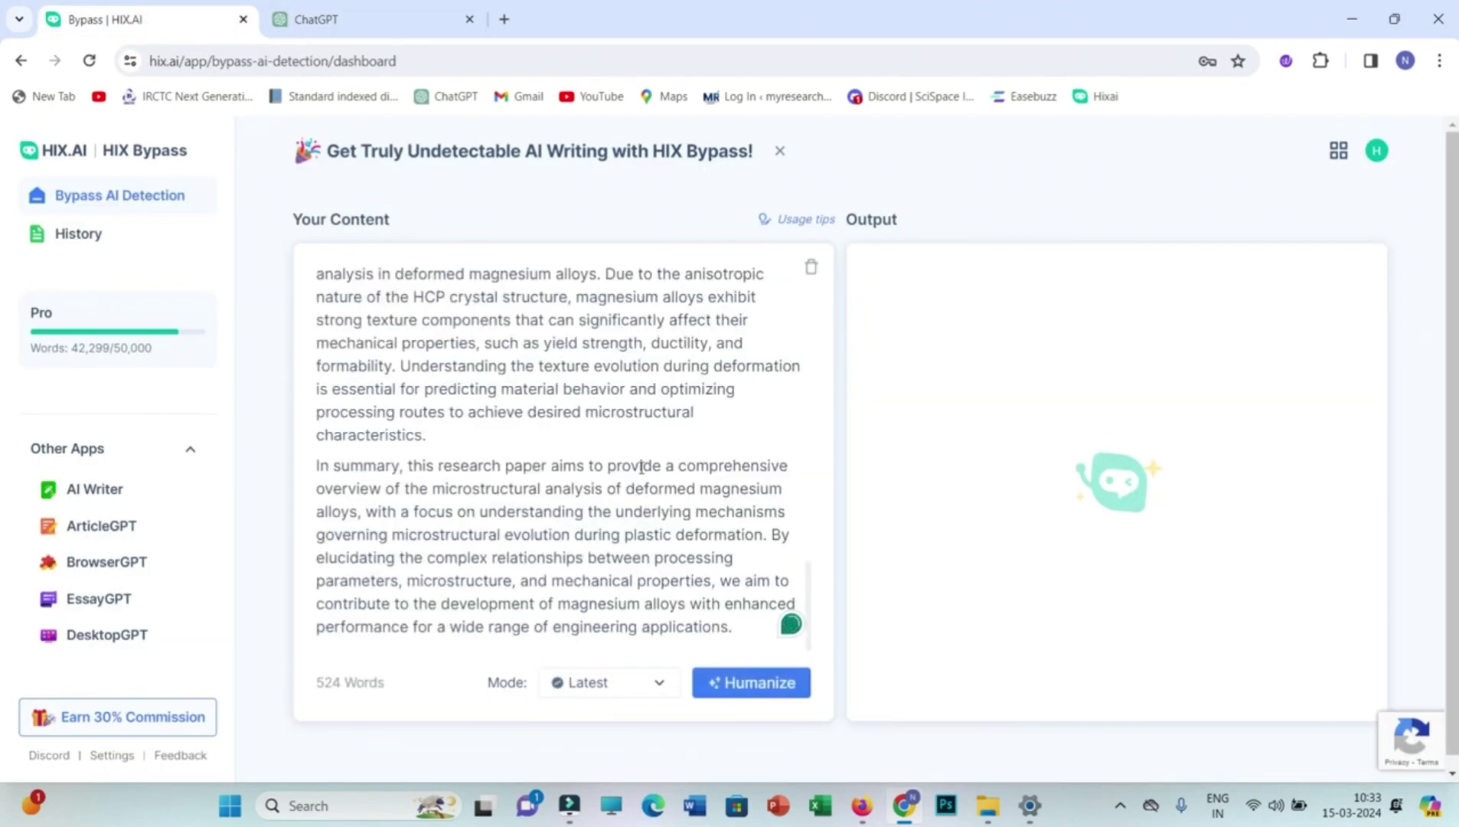
scroll(578, 562, up, 5)
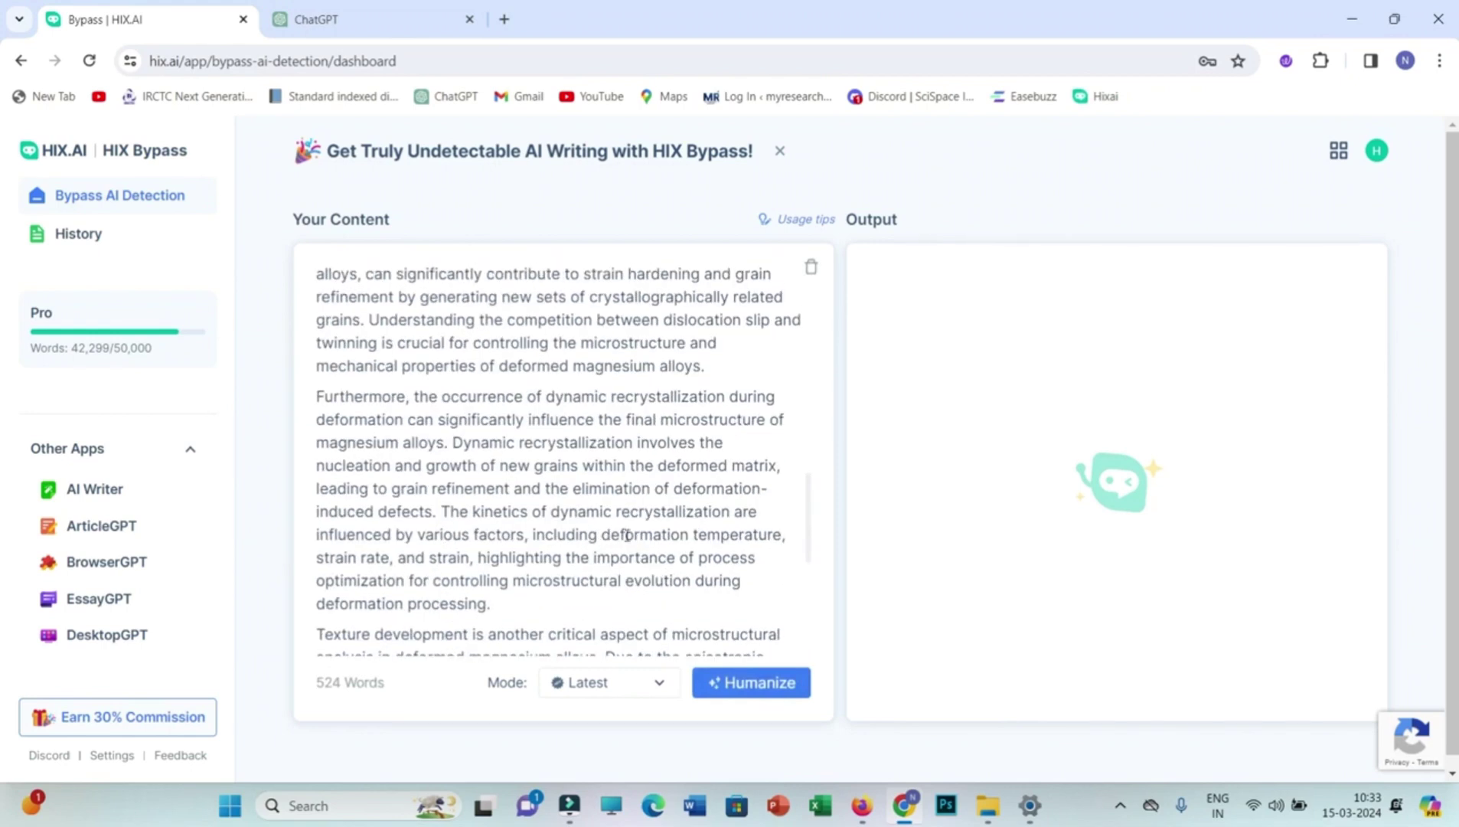
click(757, 689)
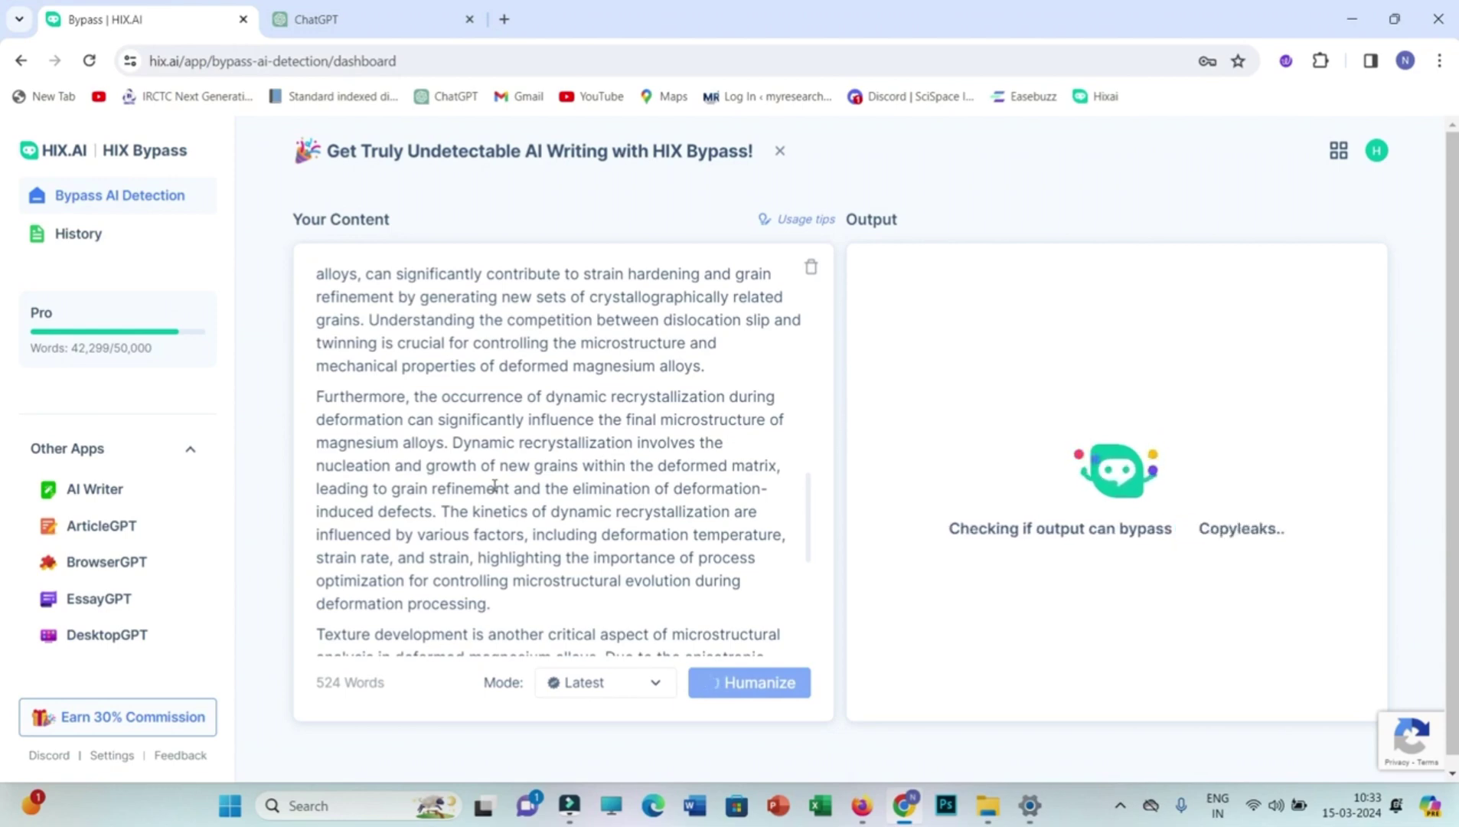
- Review the 561-word humanized output and confirm all eight detectors rate it human-written
scroll(1044, 469, down, 10)
scroll(1060, 477, down, 5)
scroll(920, 543, down, 3)
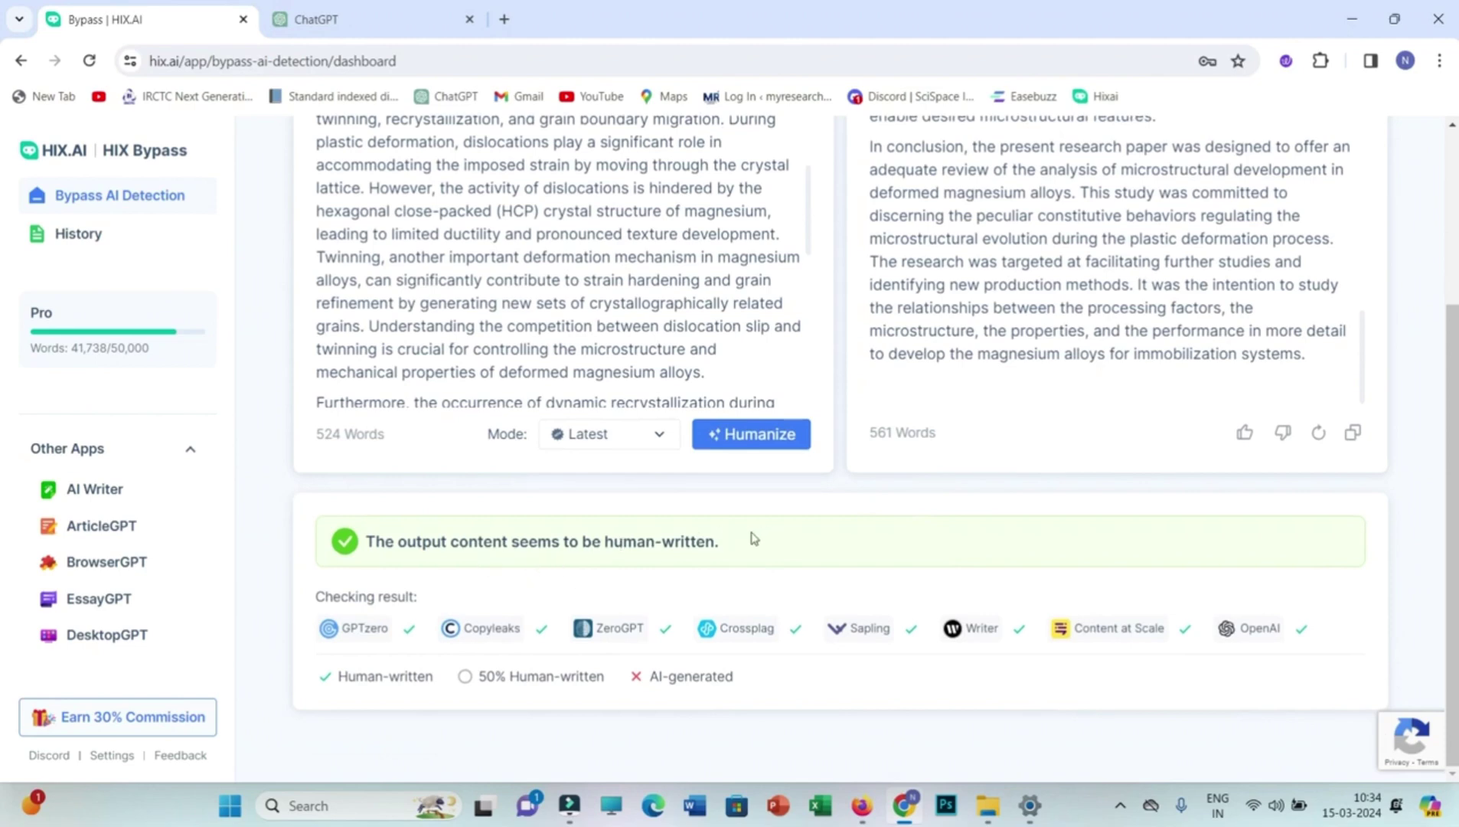
scroll(852, 513, up, 3)
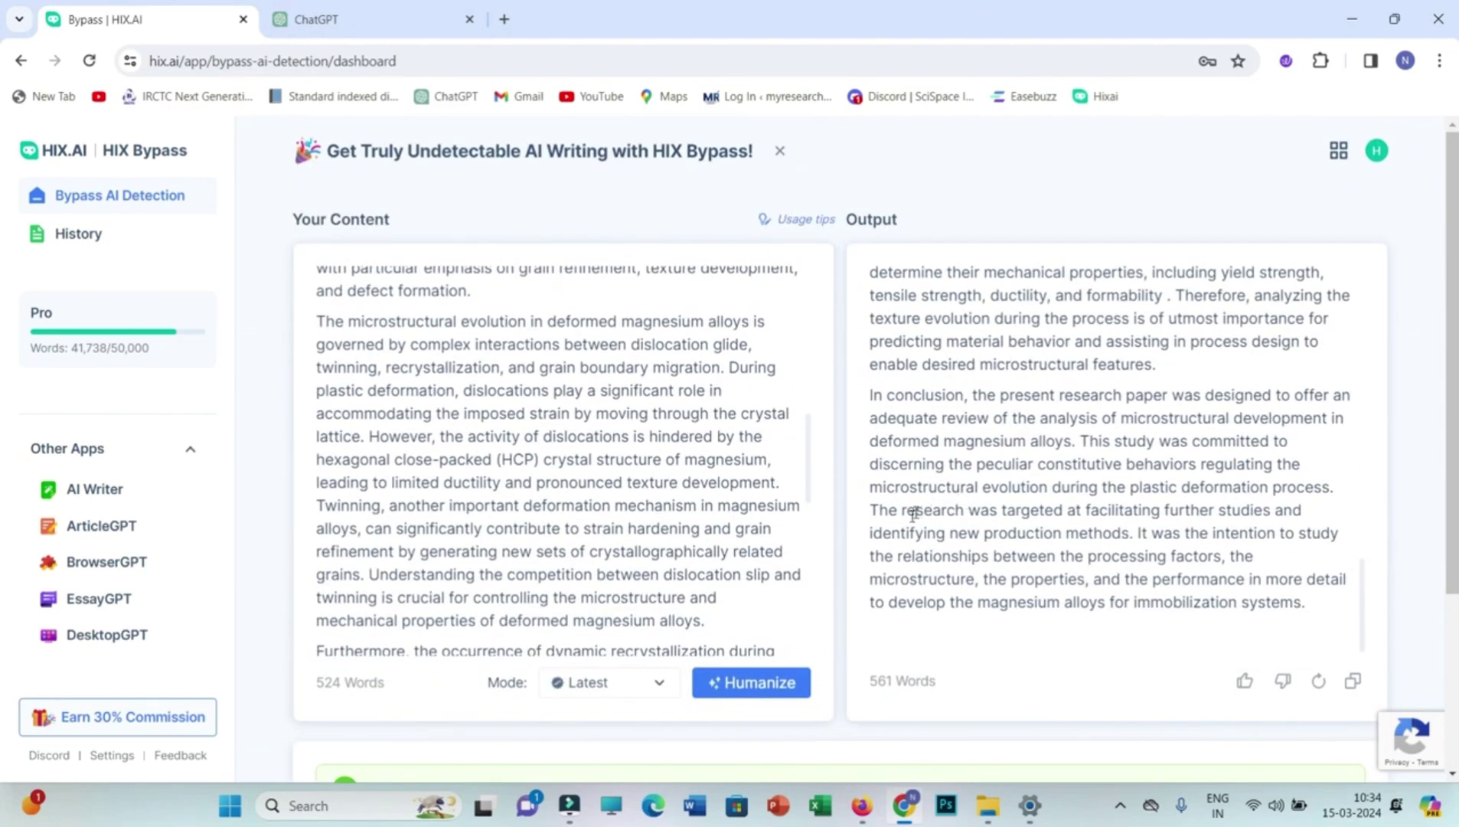
scroll(913, 514, down, 3)
scroll(677, 366, up, 3)
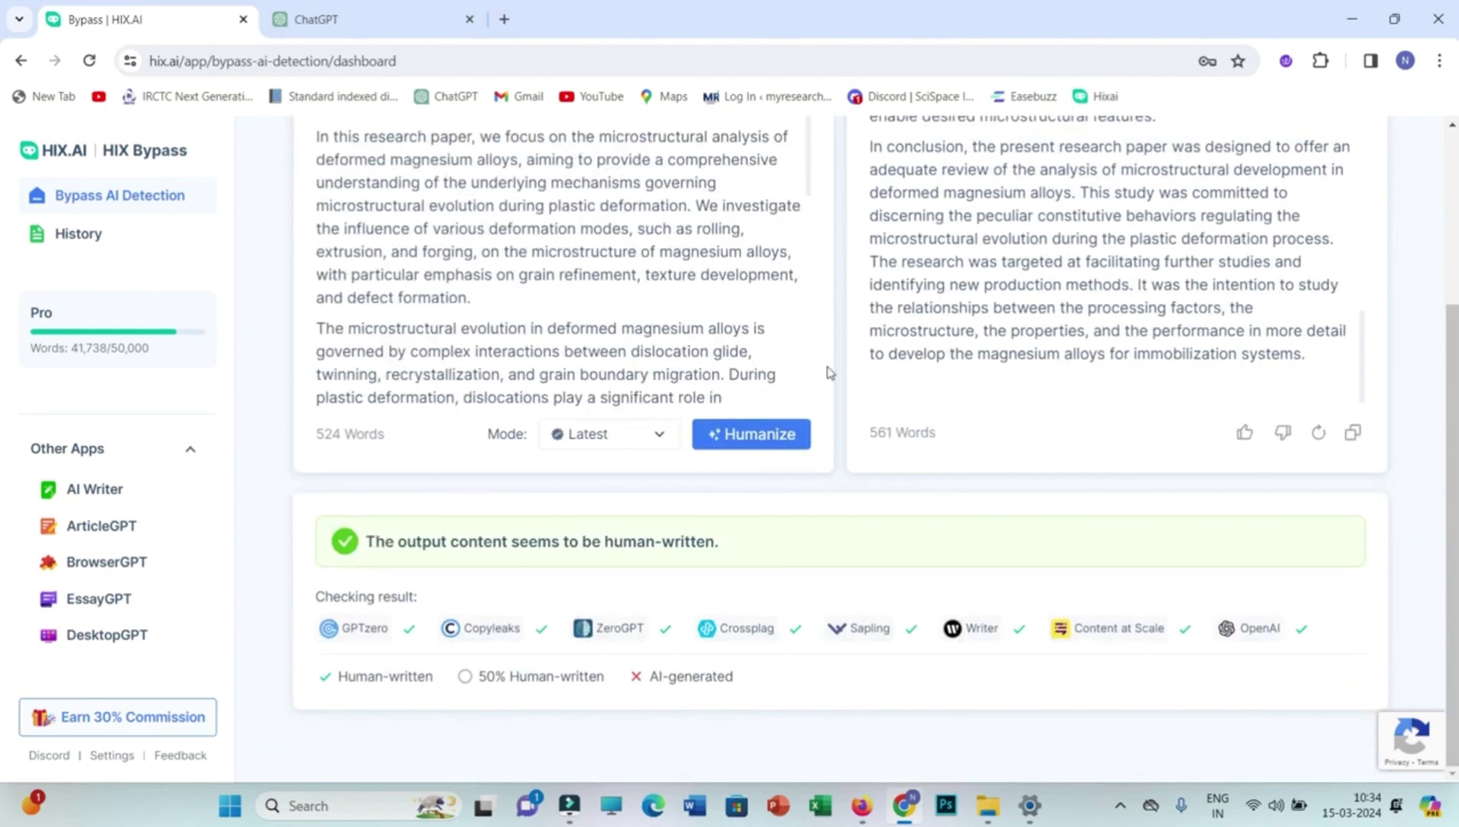
scroll(1038, 360, up, 5)
scroll(1038, 433, up, 3)
scroll(1038, 432, down, 5)
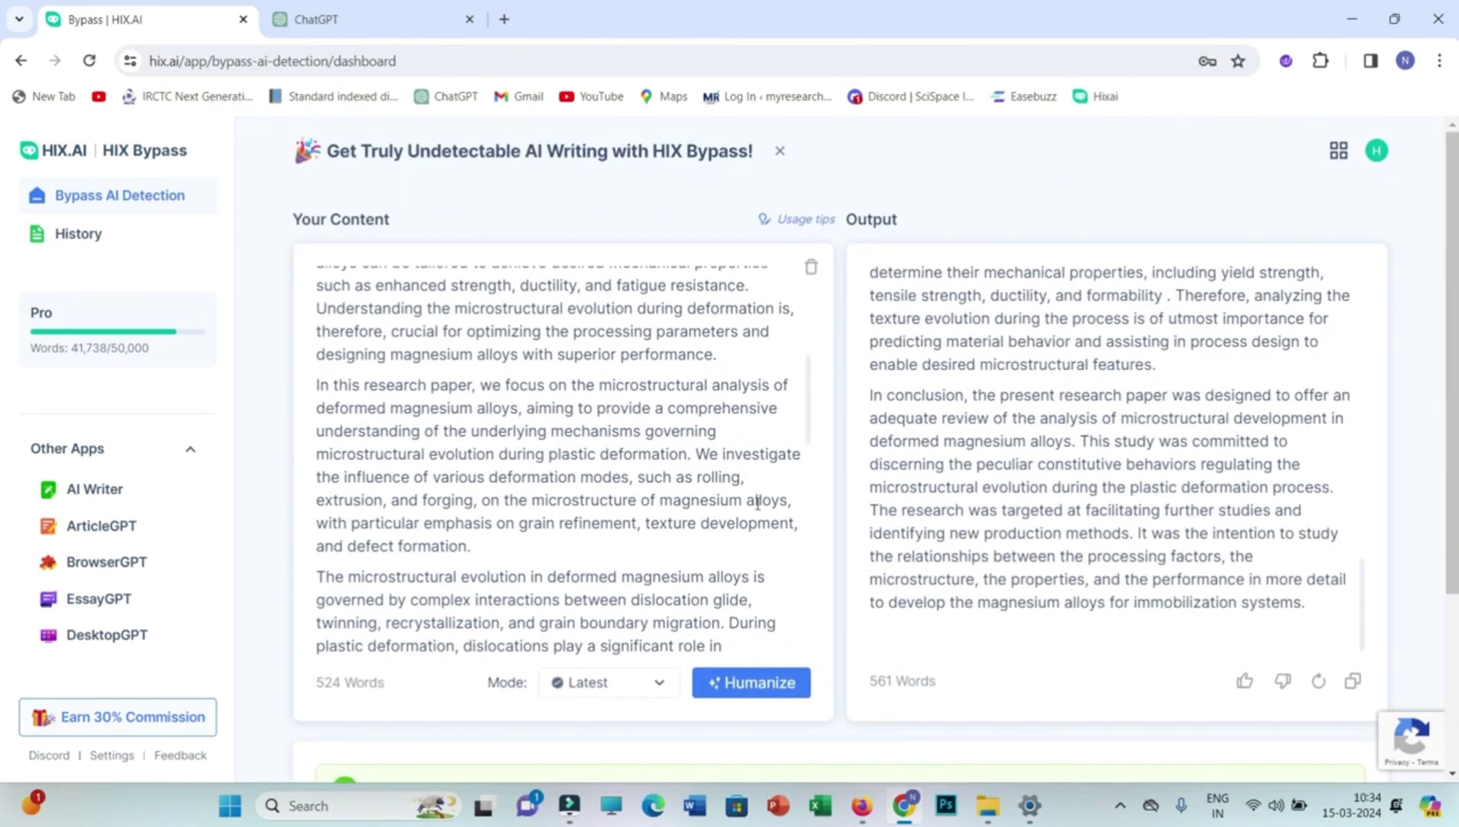
scroll(746, 551, down, 5)
scroll(824, 618, down, 3)
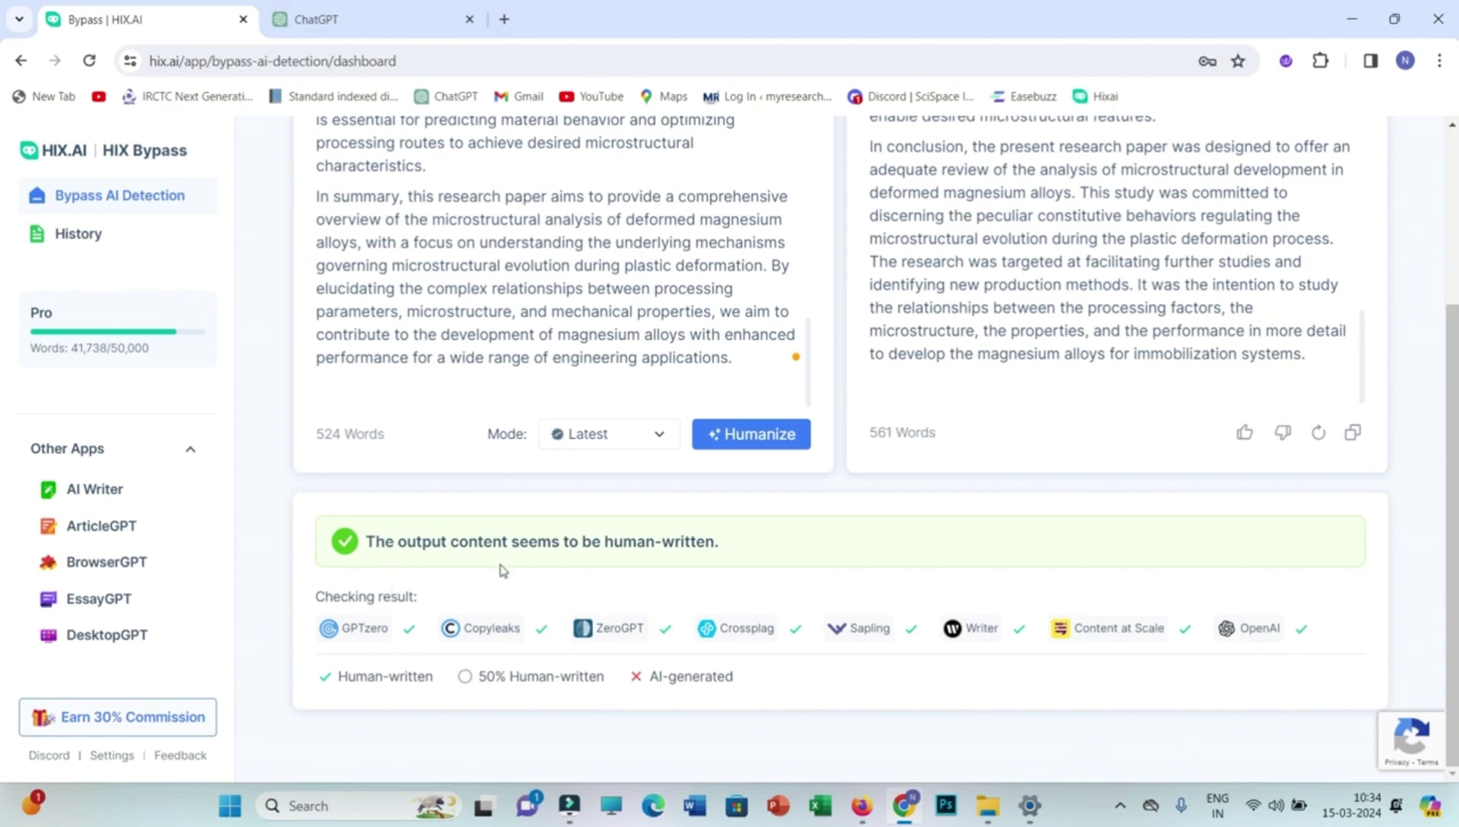
scroll(963, 542, up, 3)
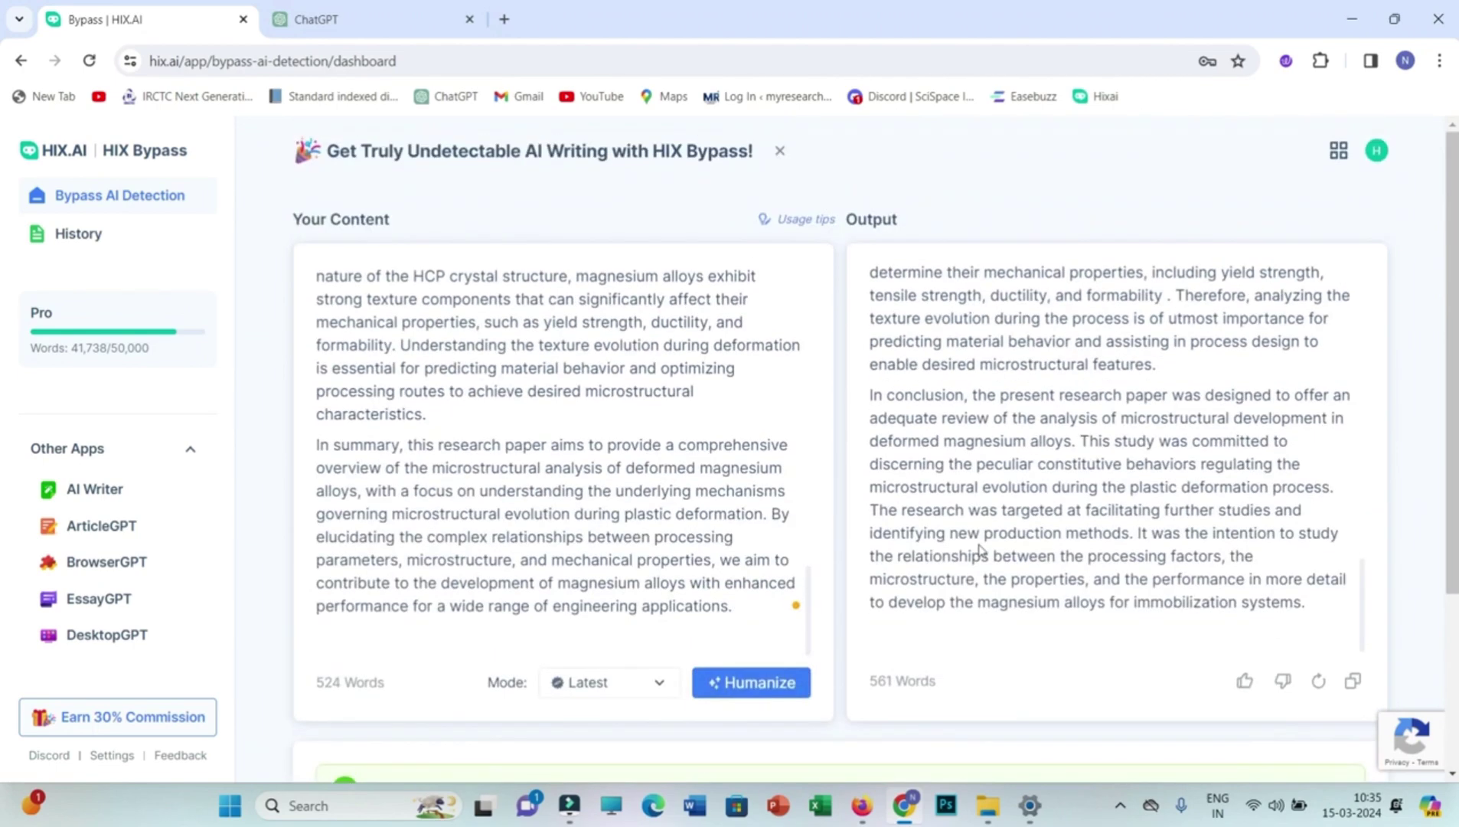
- Copy the humanized output and check the HIX Bypass .rtf file in Word holds it
click(1353, 682)
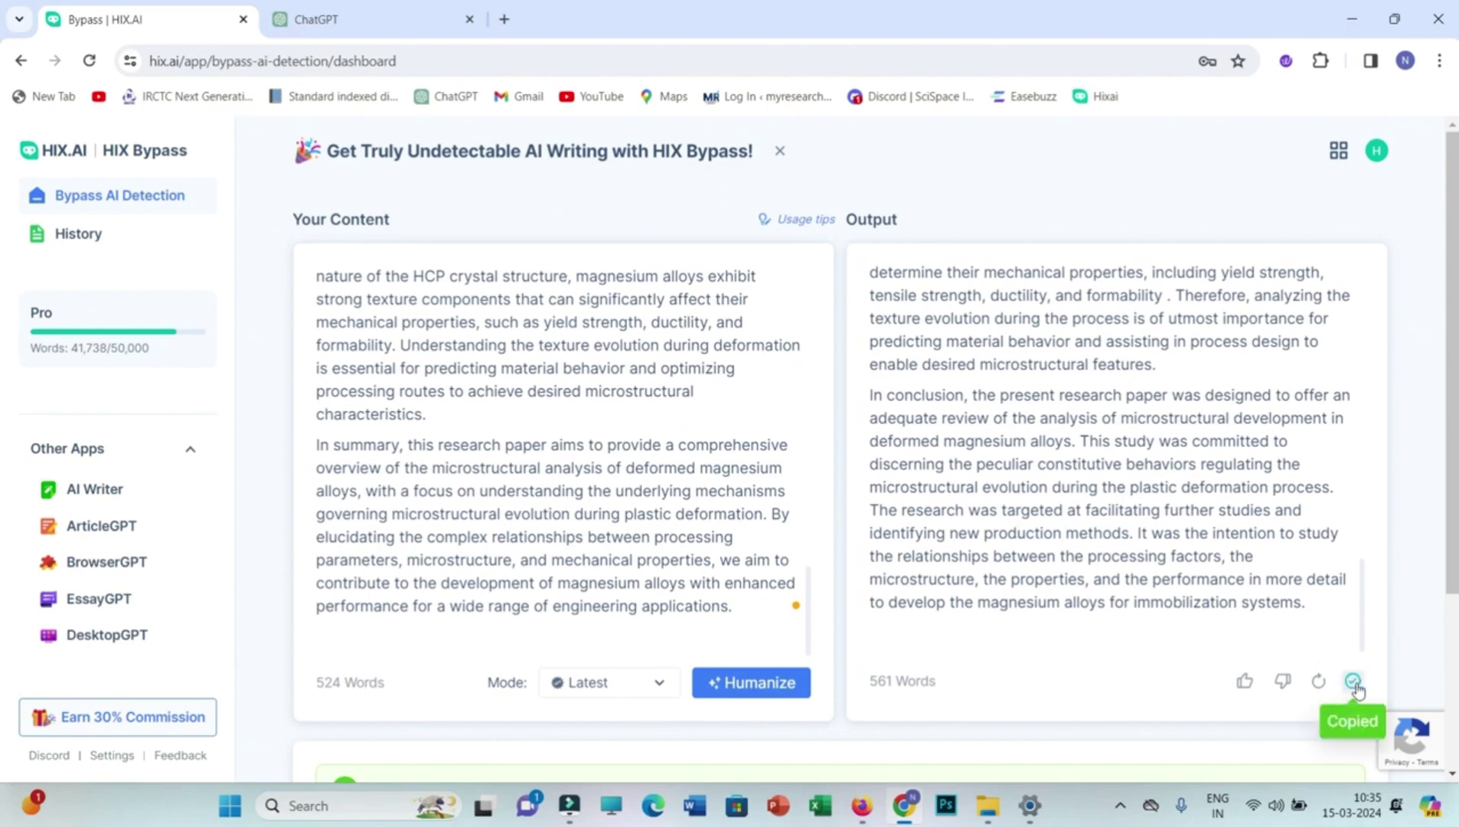
click(989, 806)
click(335, 217)
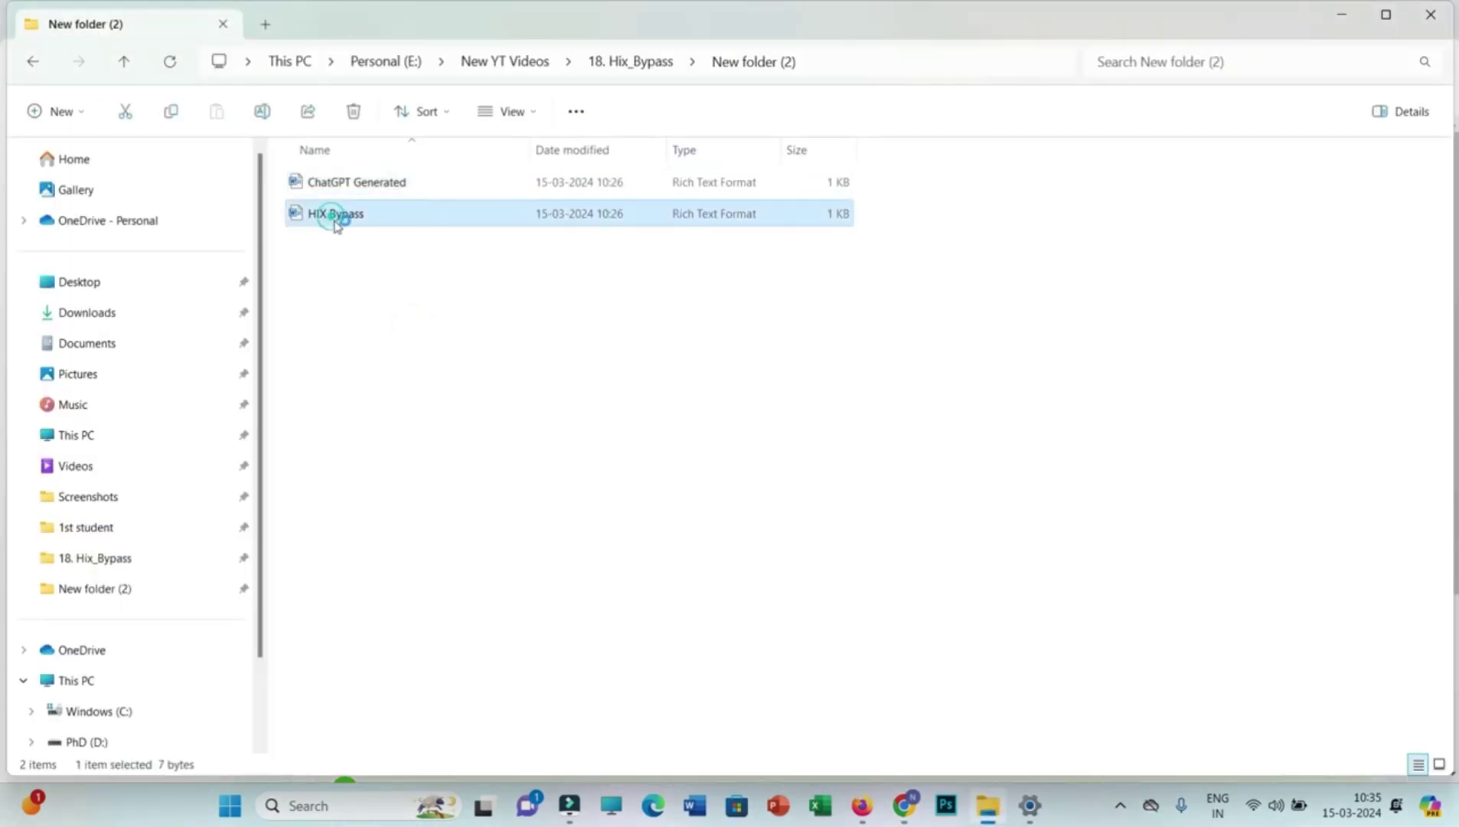
double_click(334, 217)
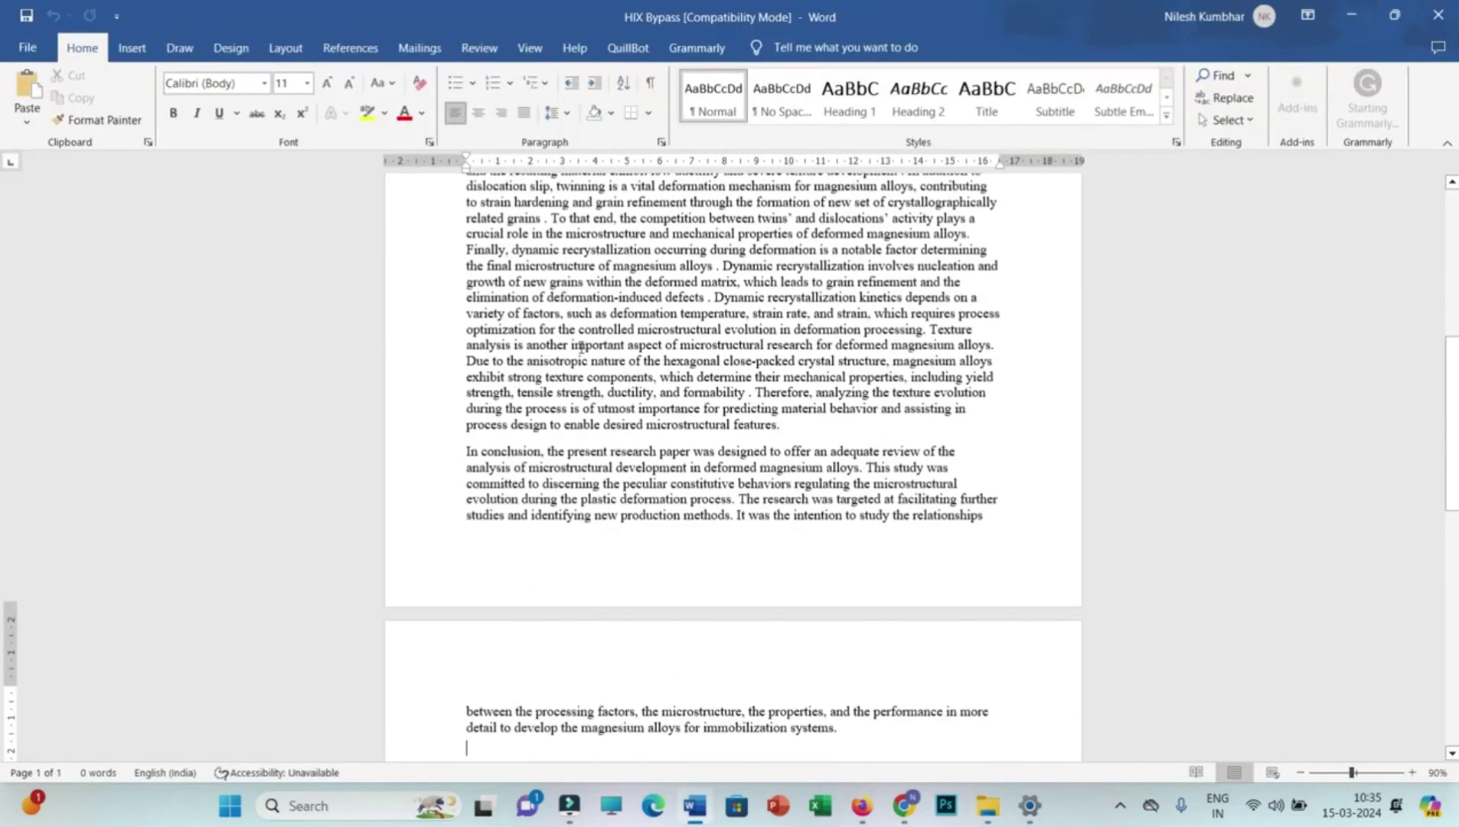
scroll(823, 451, up, 10)
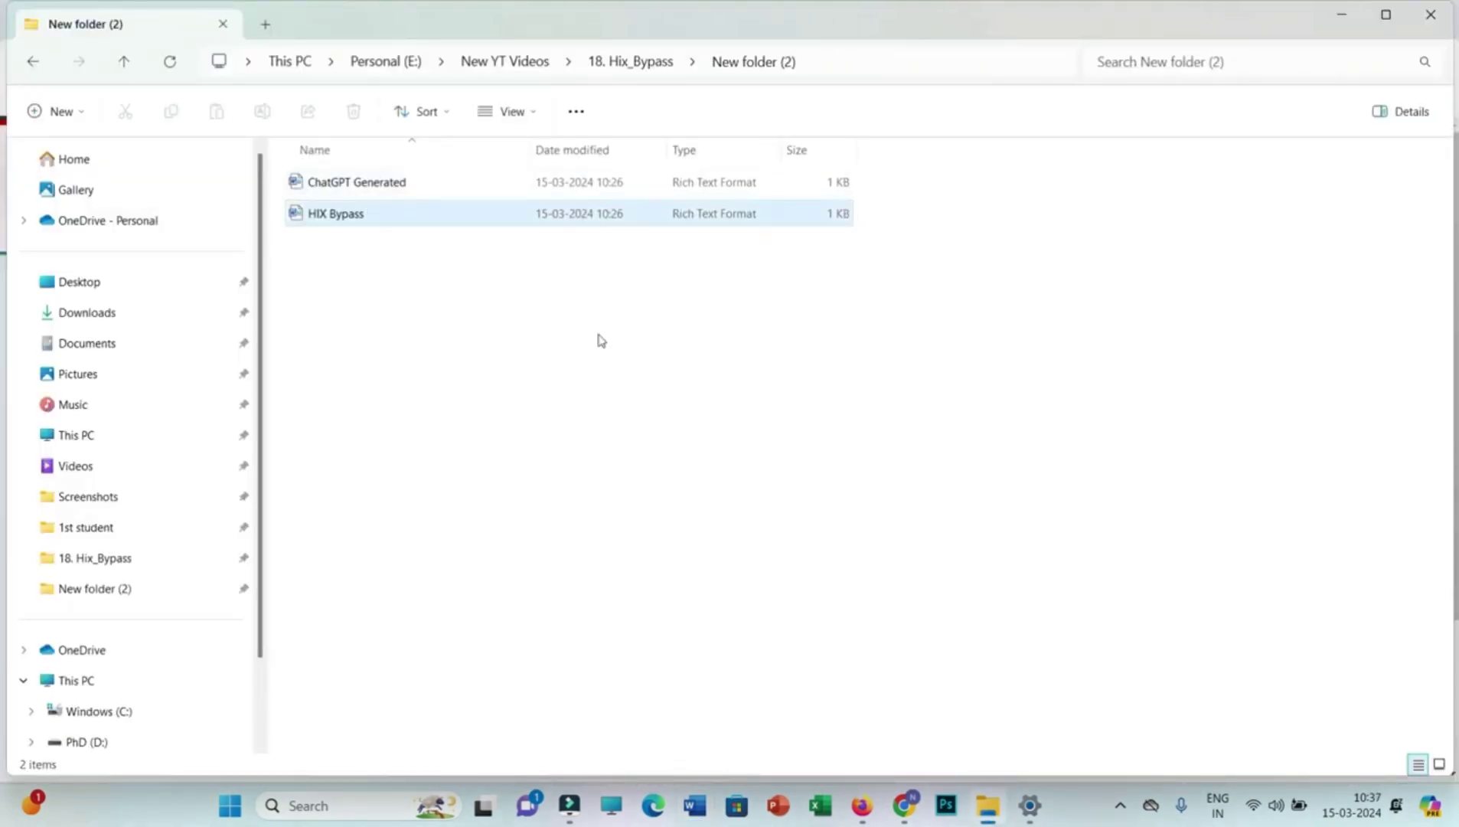
- Start a Quick Submit searching internet, student papers and periodicals, with no repository storage
click(903, 805)
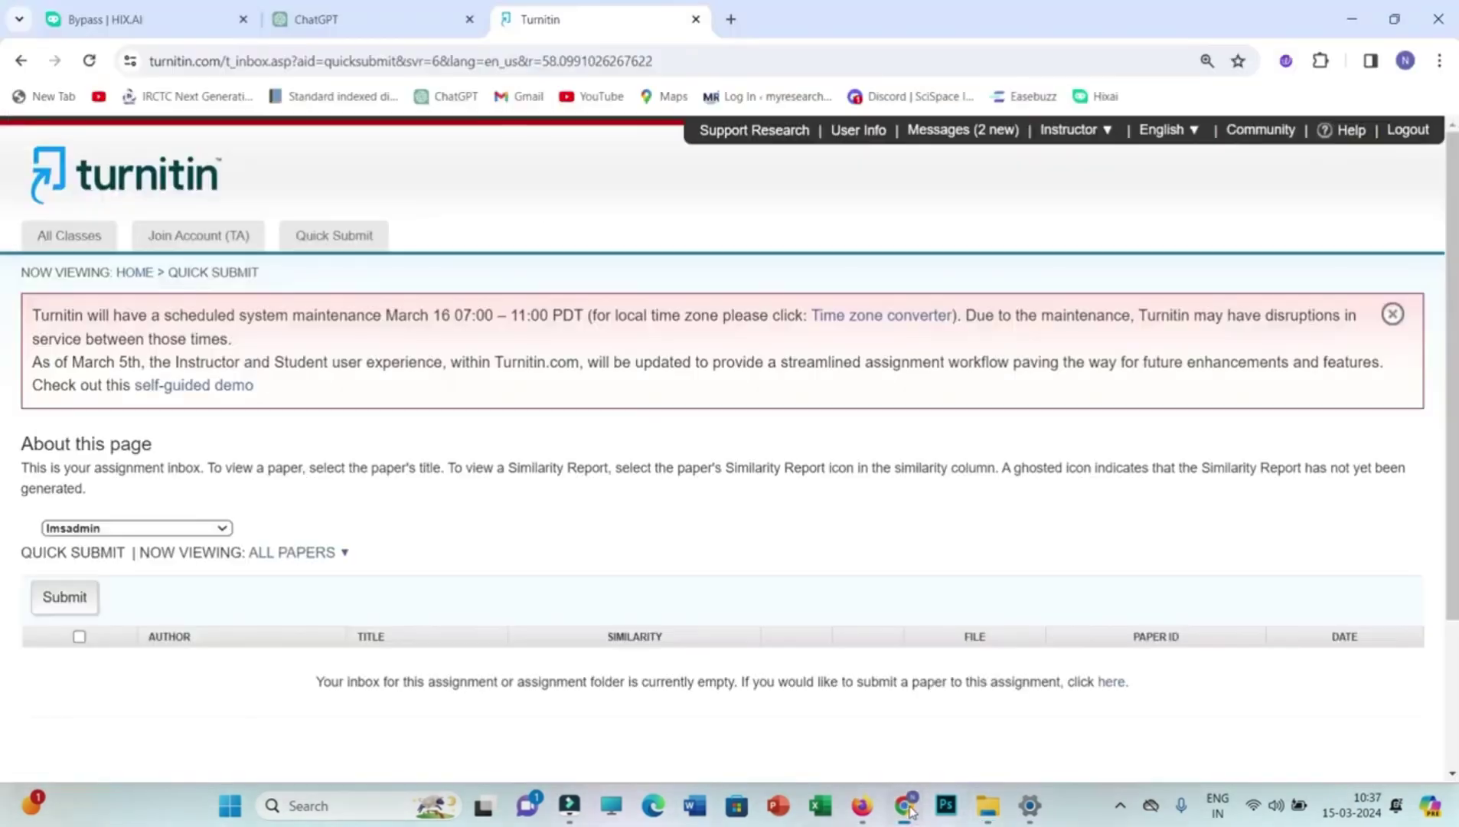
scroll(333, 571, down, 2)
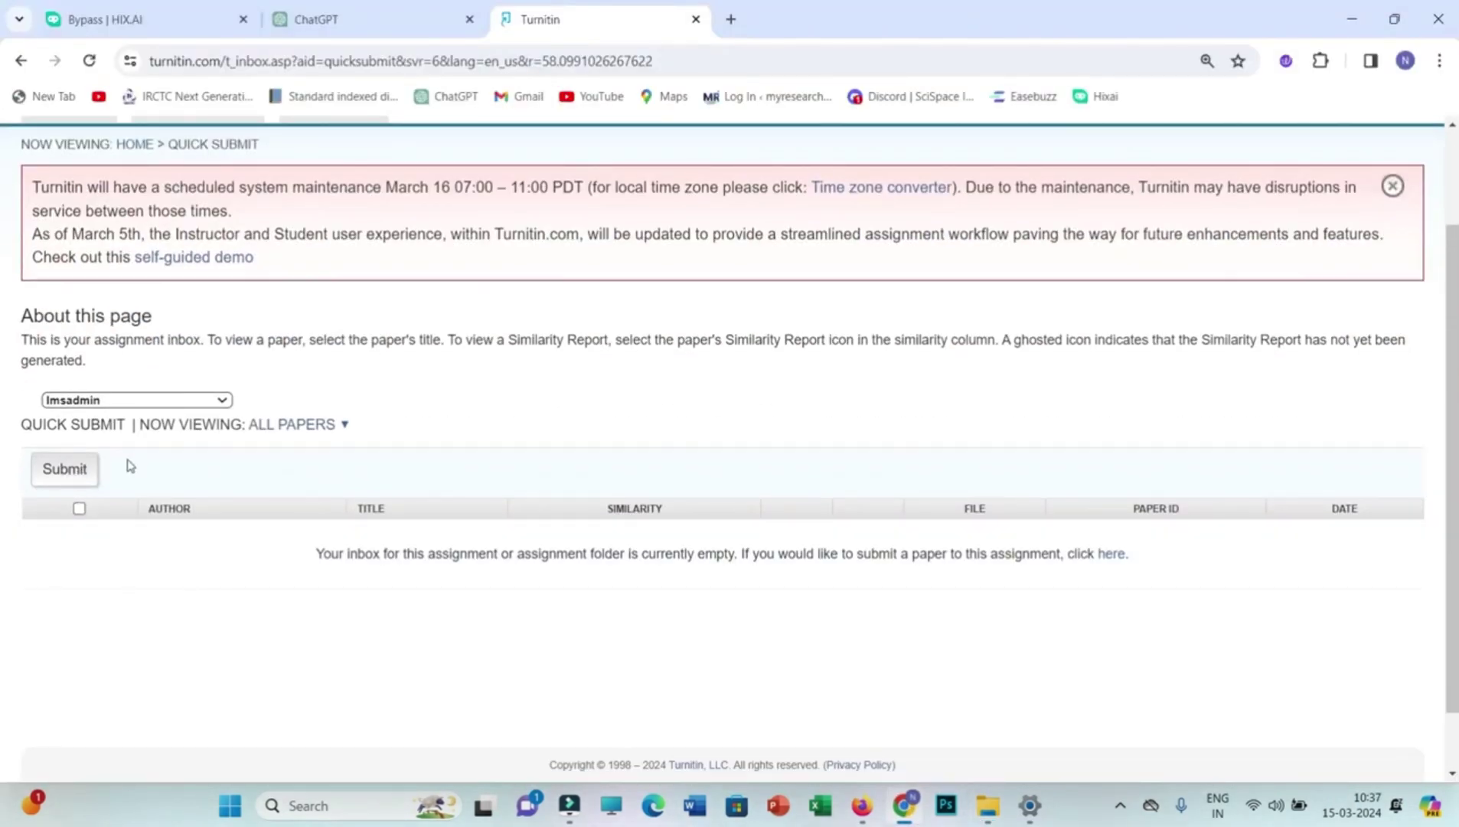
scroll(146, 460, up, 2)
scroll(153, 470, down, 2)
scroll(115, 529, up, 2)
click(57, 597)
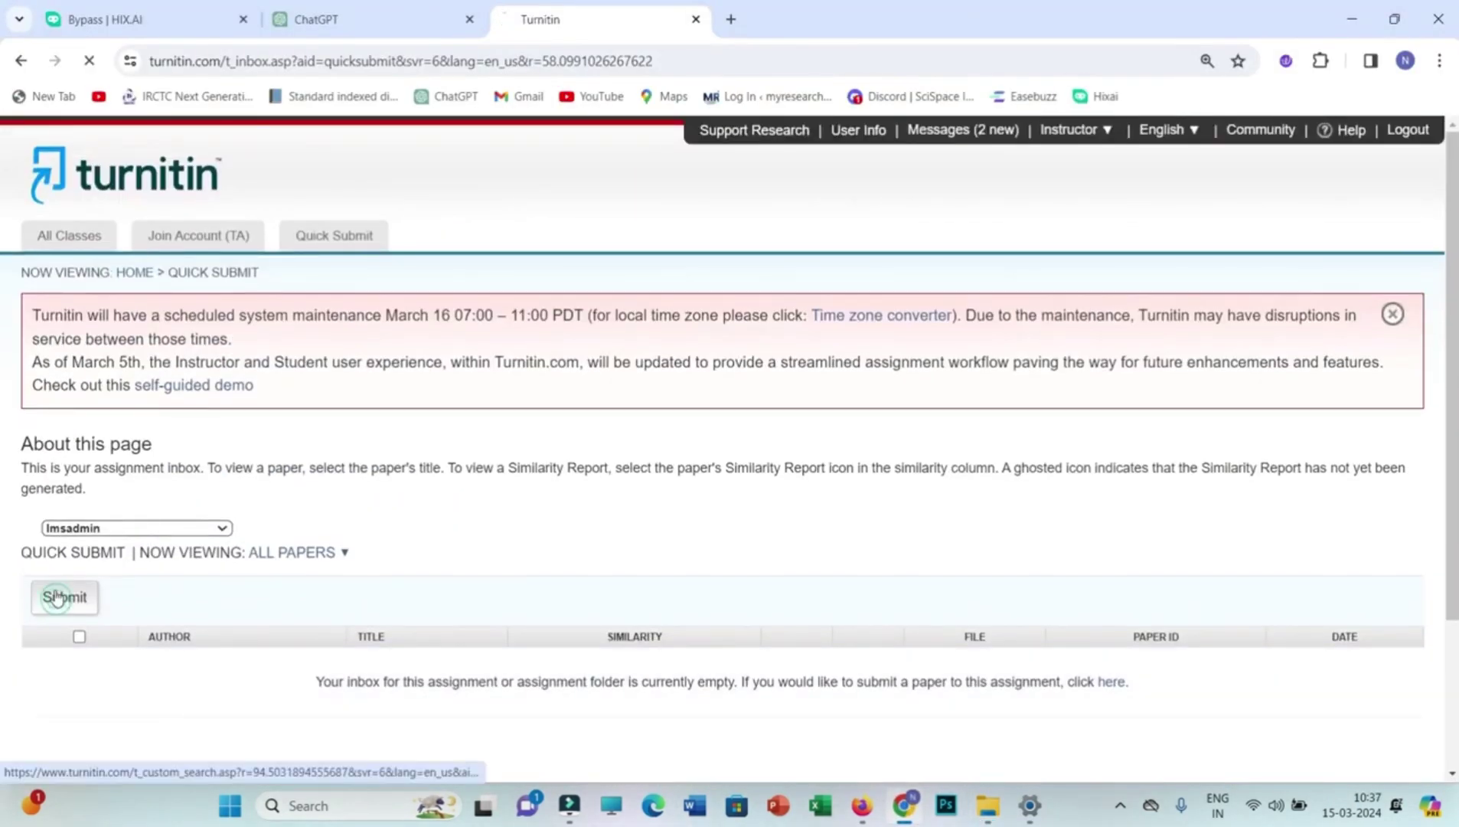
scroll(314, 417, down, 5)
click(80, 293)
click(80, 392)
click(80, 470)
click(231, 598)
click(114, 629)
click(104, 629)
- Enter author name ChatGPT Generated and submission title File
scroll(143, 408, down, 3)
click(150, 380)
text(Chat)
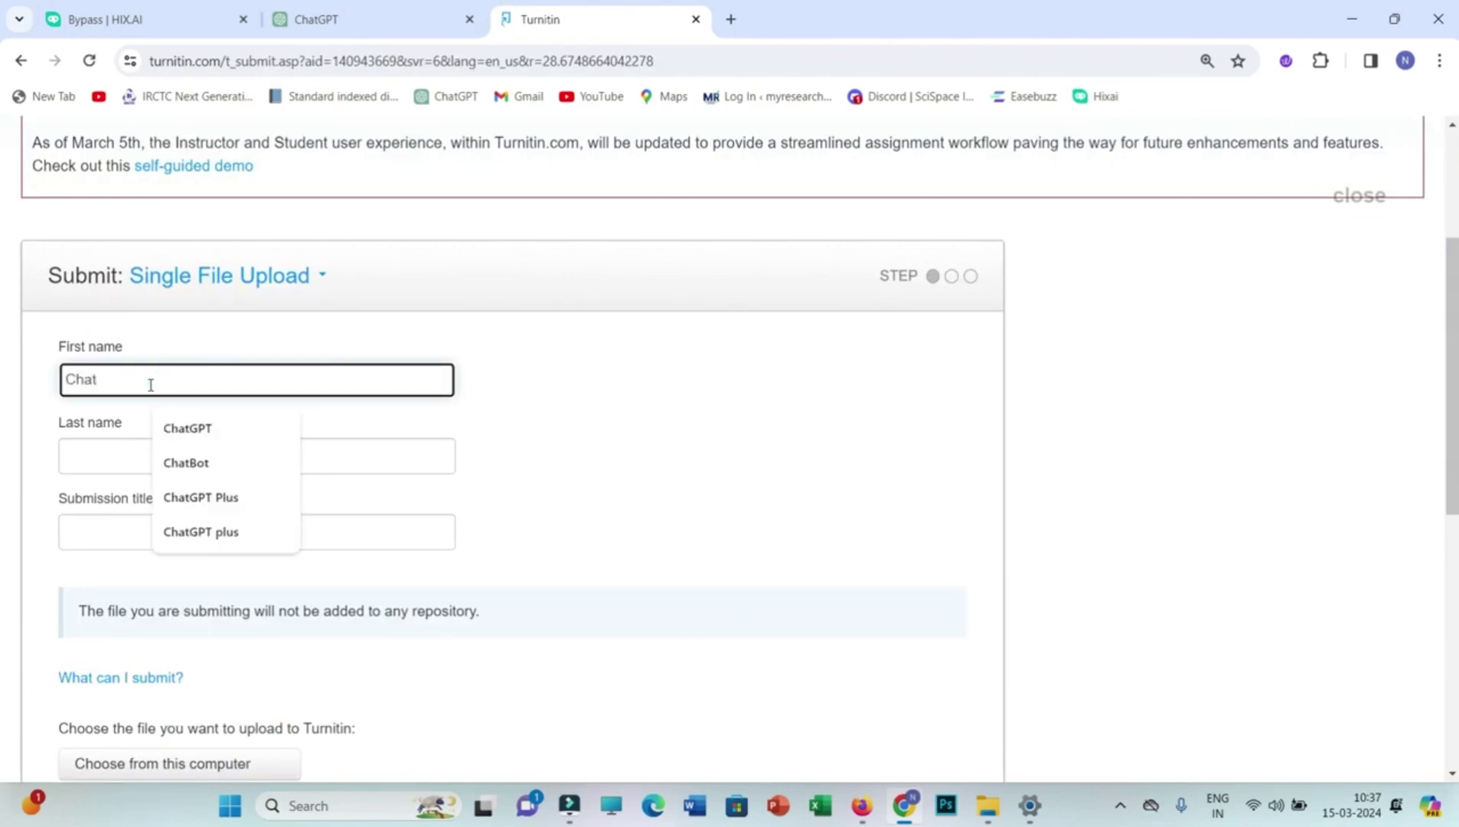
text(GPT)
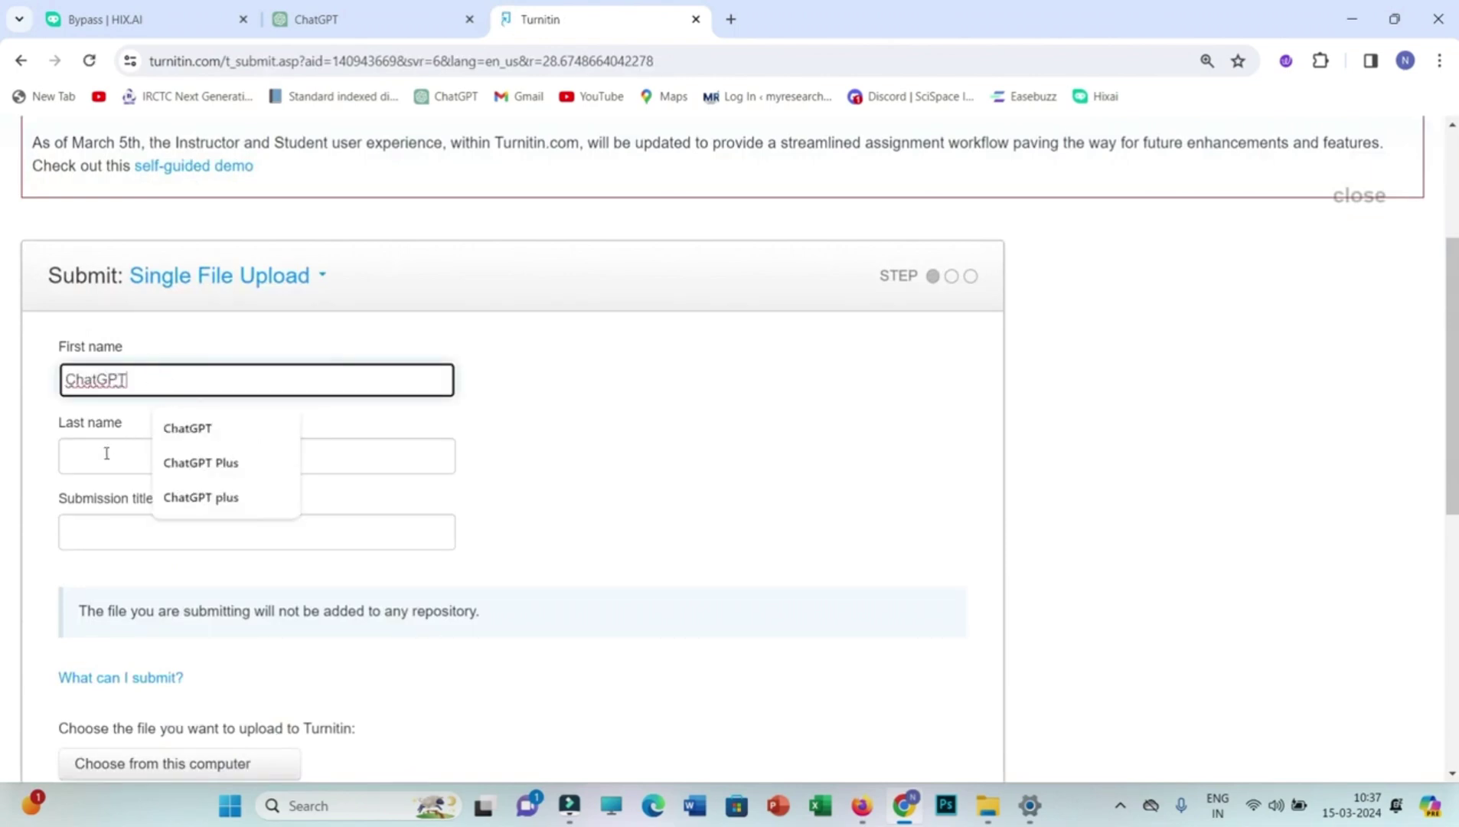
click(106, 453)
text(Generated)
click(108, 534)
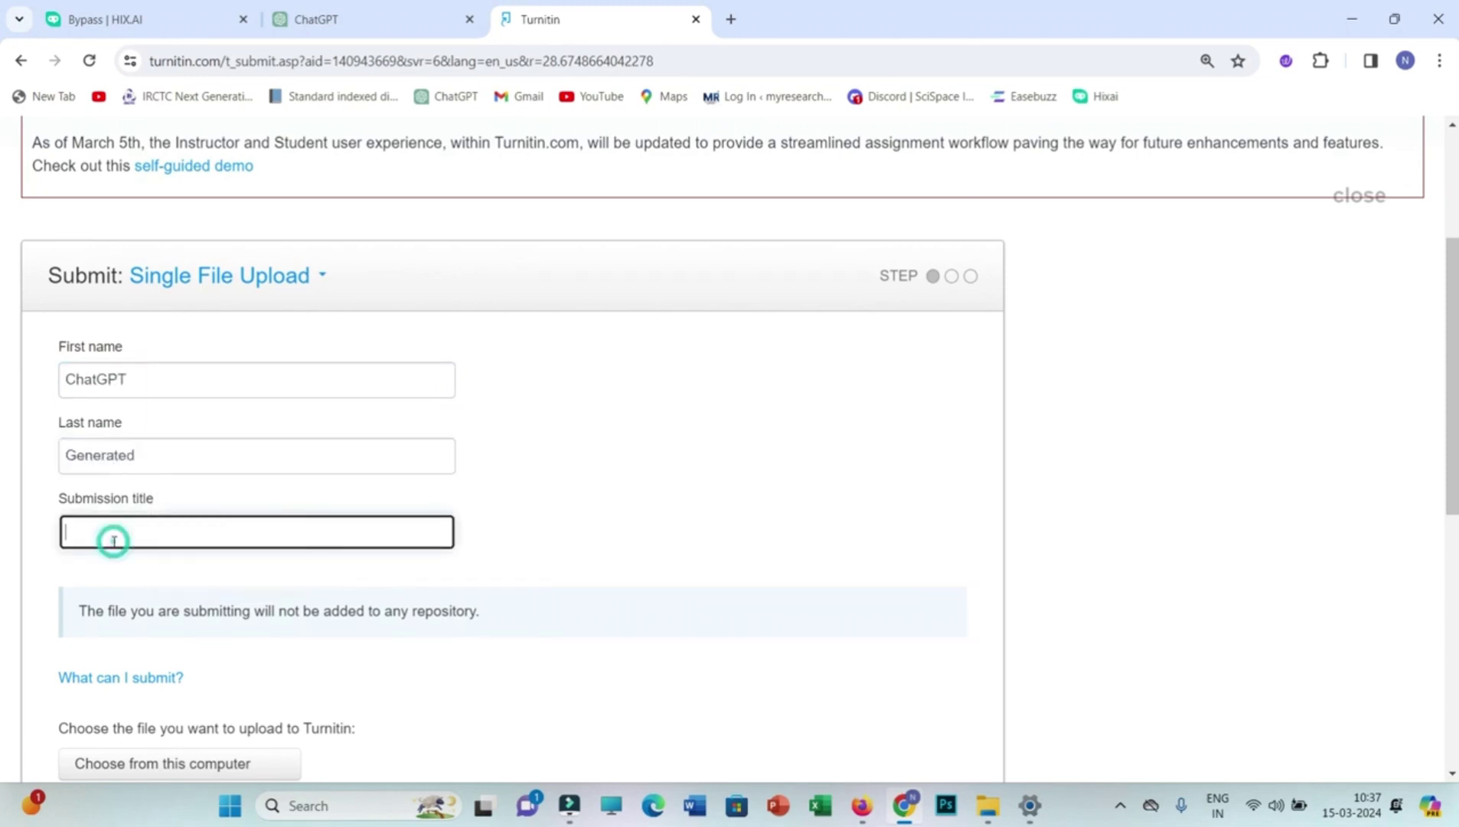
text(File)
- Upload ChatGPT Generated.rtf, confirm the submission, and return to the assignment inbox
scroll(147, 647, down, 2)
click(144, 644)
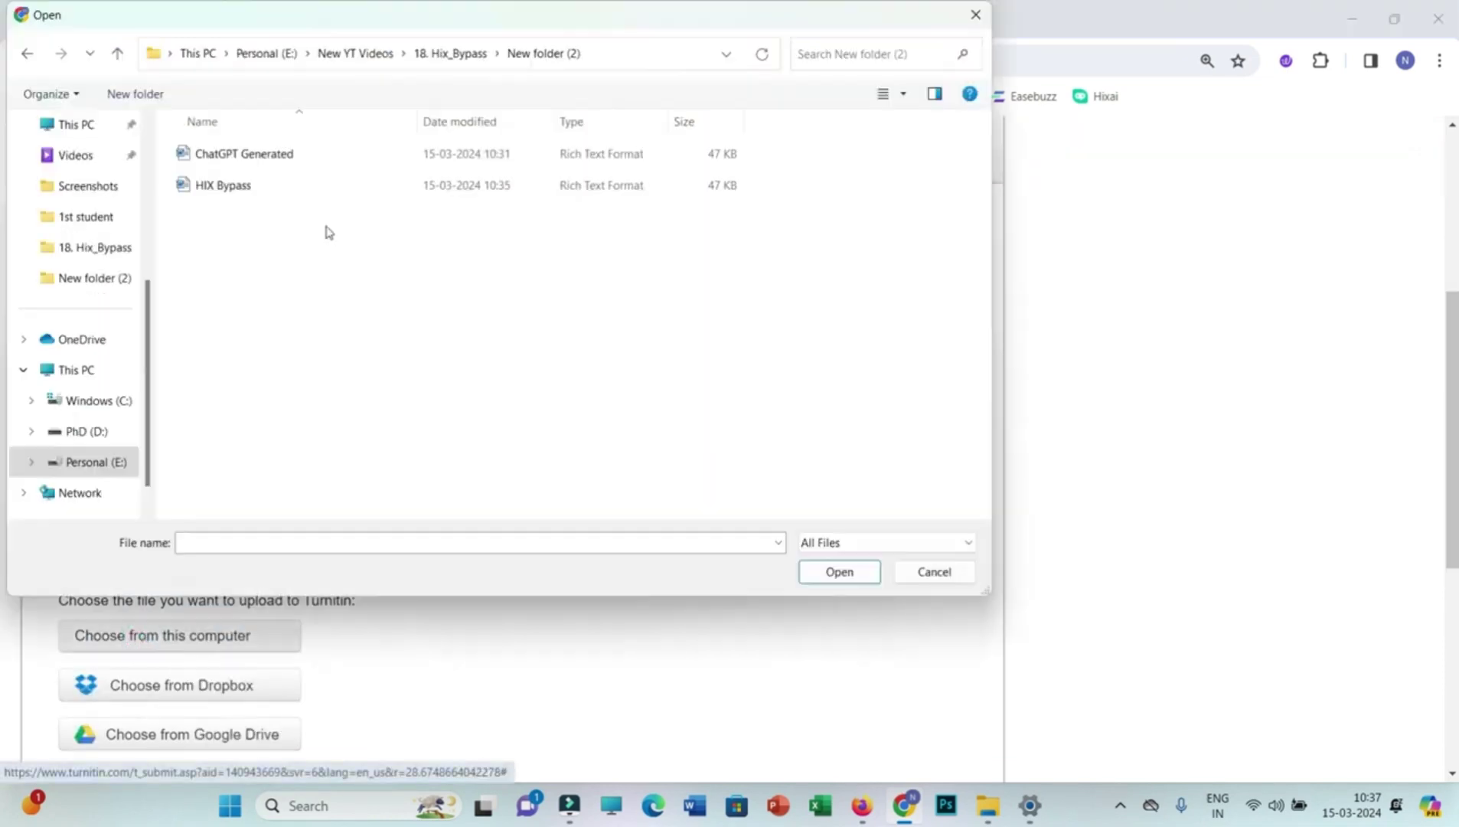
click(284, 153)
click(839, 572)
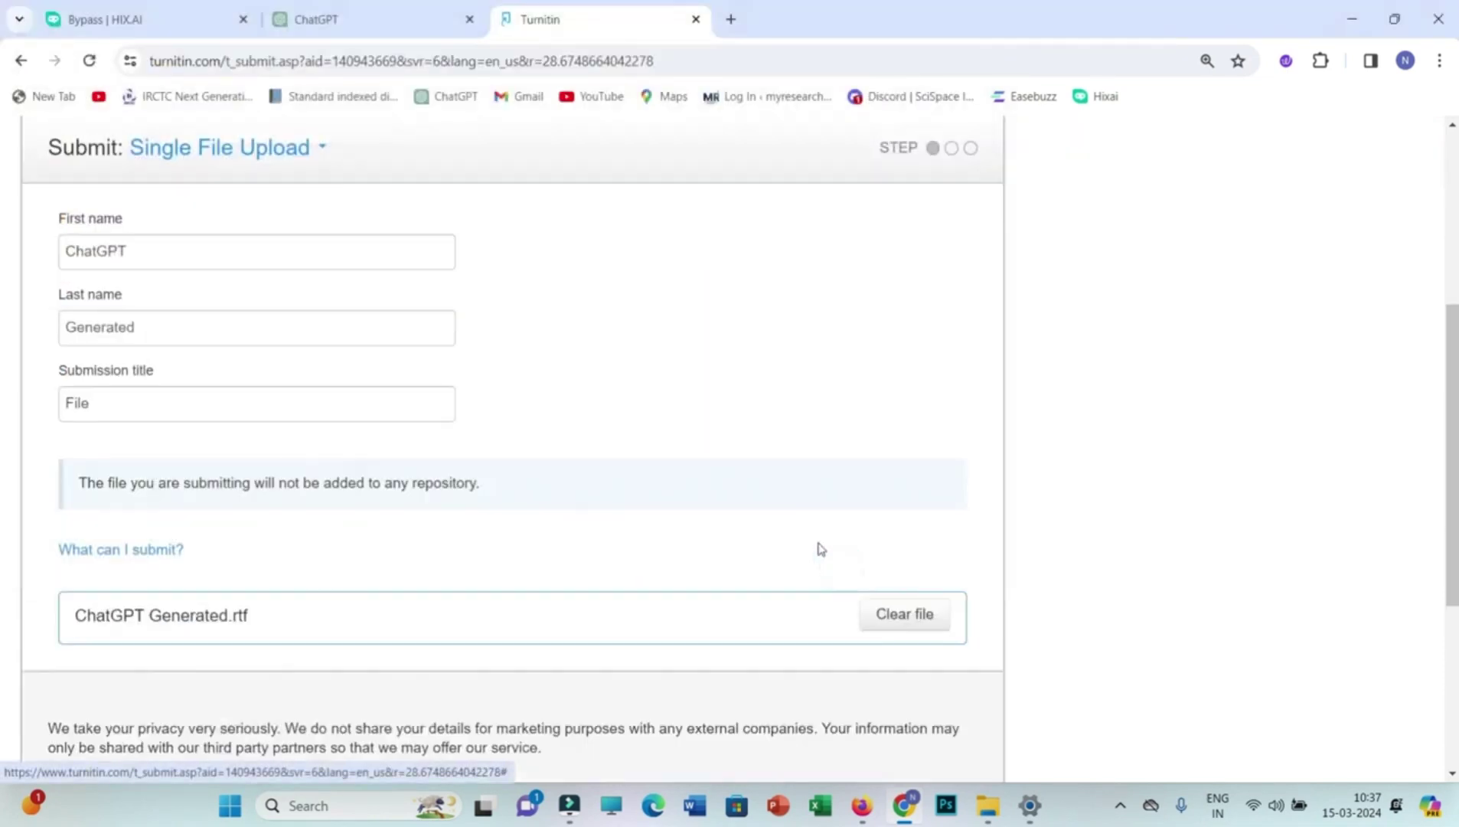
scroll(443, 594, down, 3)
click(114, 550)
click(107, 677)
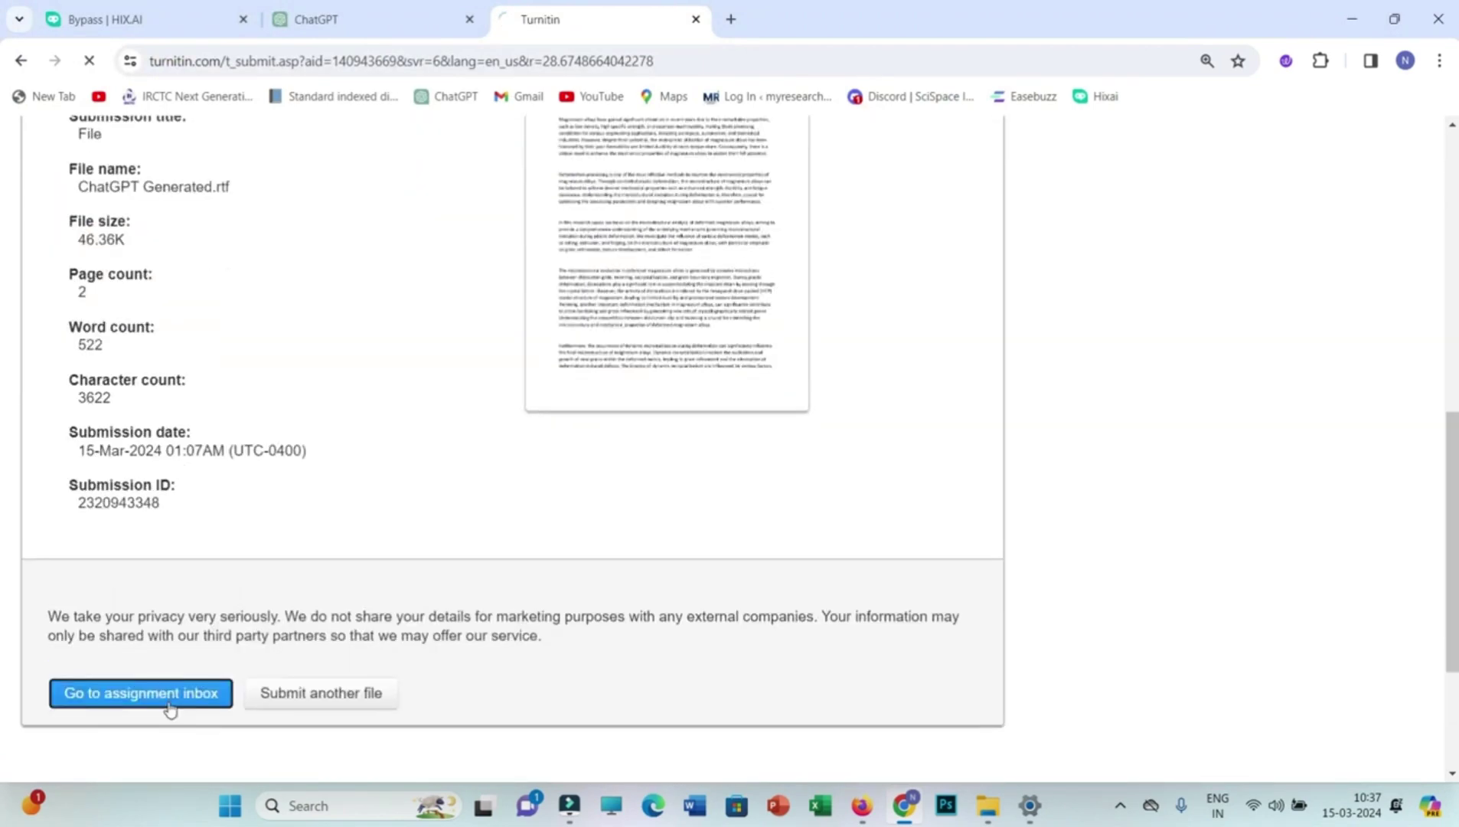
click(168, 700)
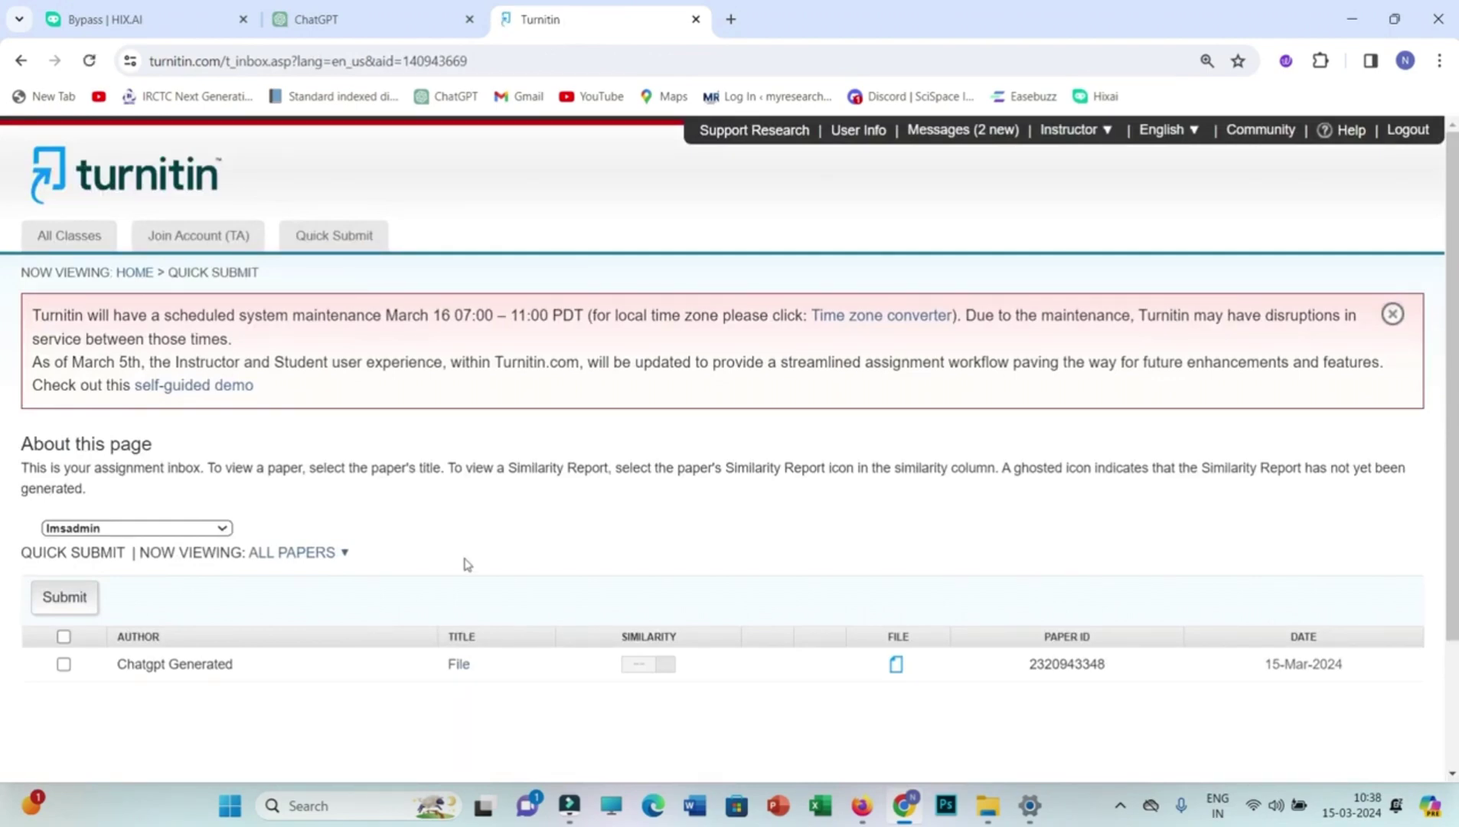
- Start another submission including periodicals, with no repository storage
click(66, 597)
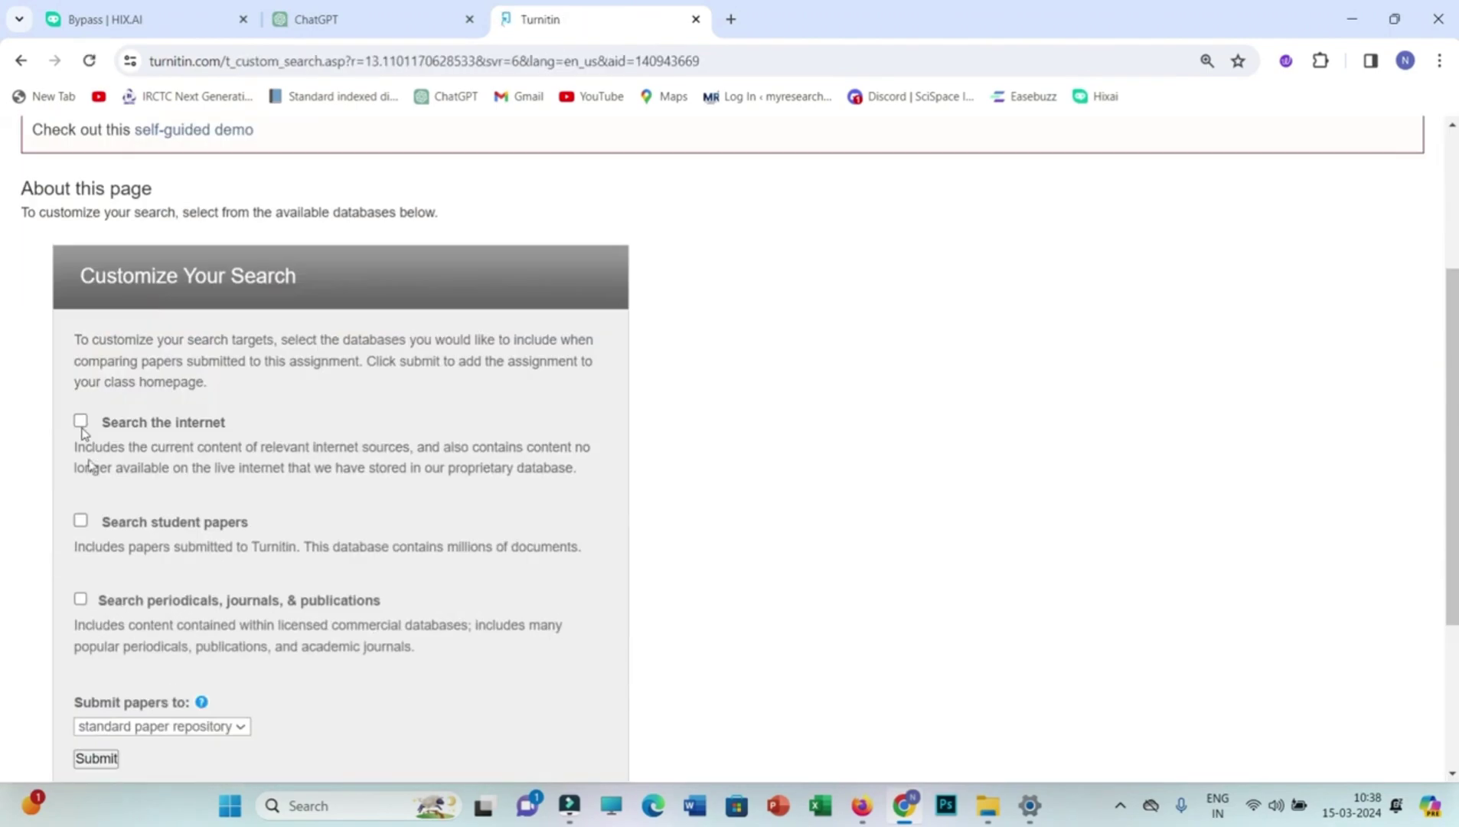
scroll(123, 542, down, 2)
scroll(123, 542, down, 2)
click(80, 346)
click(240, 470)
click(122, 487)
click(81, 502)
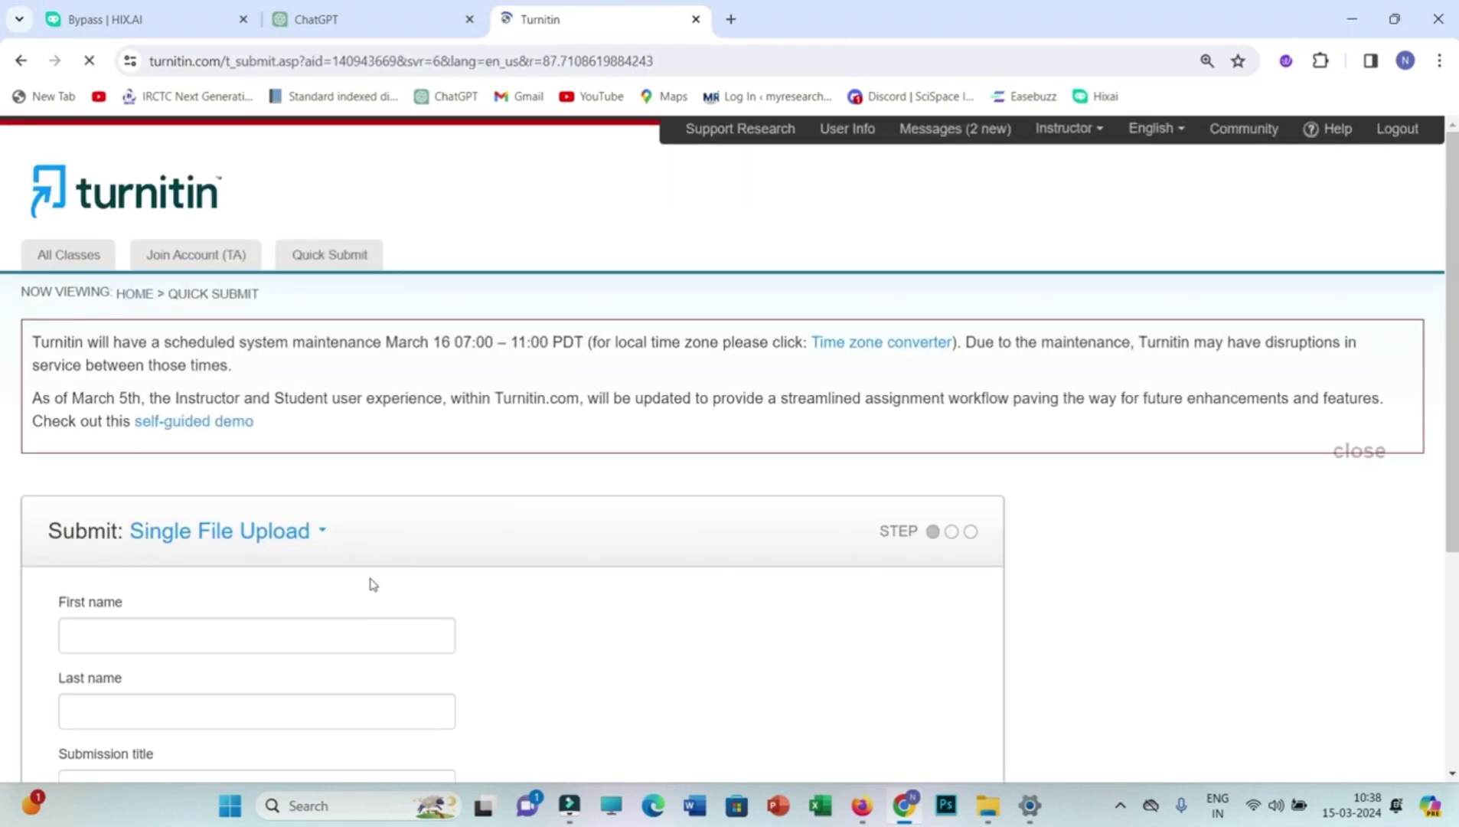
- Enter author name HIX Bypass and submission title Humanized
scroll(365, 586, down, 3)
click(170, 382)
text(HIX)
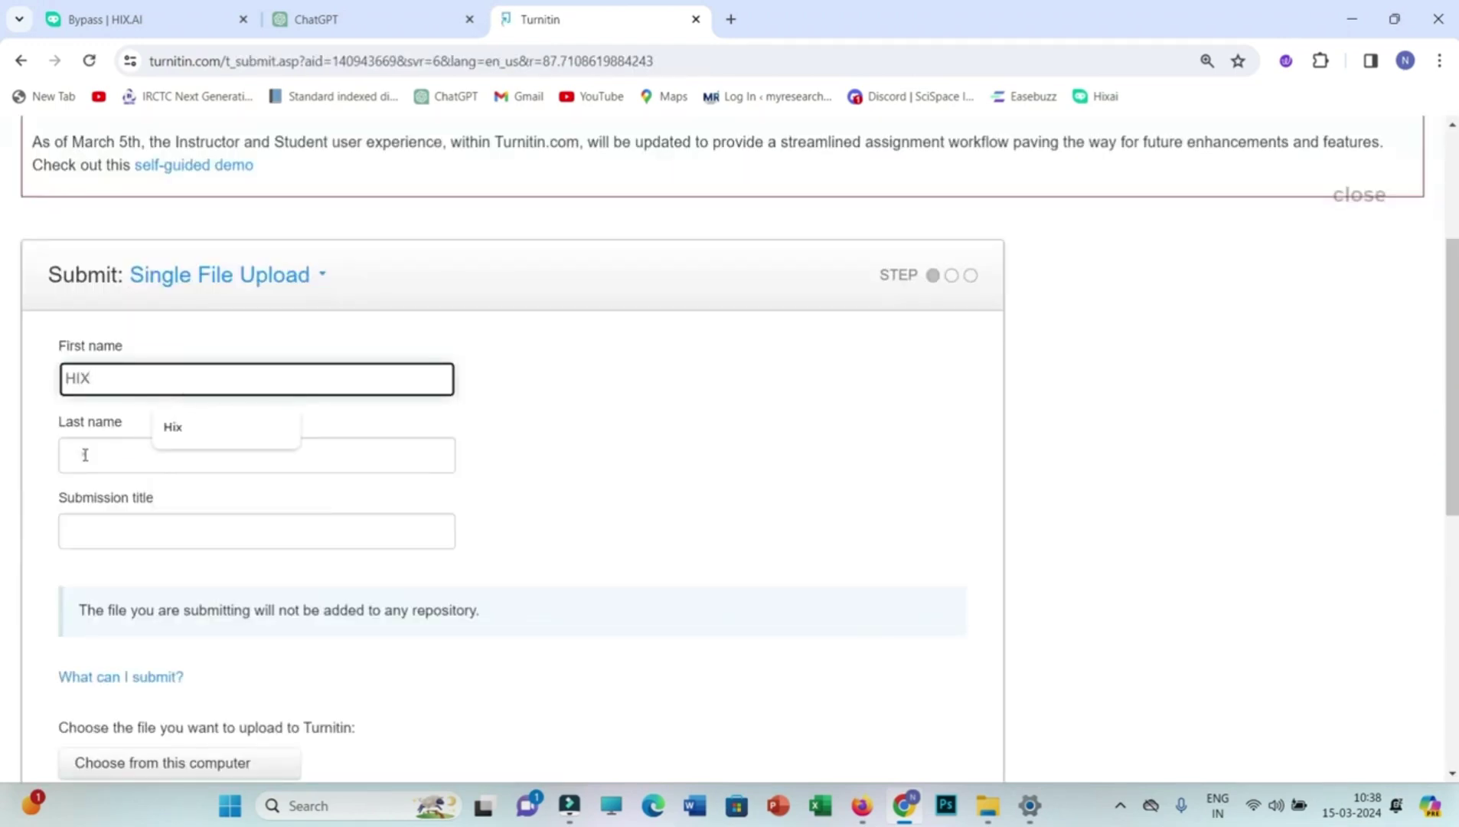
click(91, 453)
text(N)
key(BackSpace)
text(Bypass)
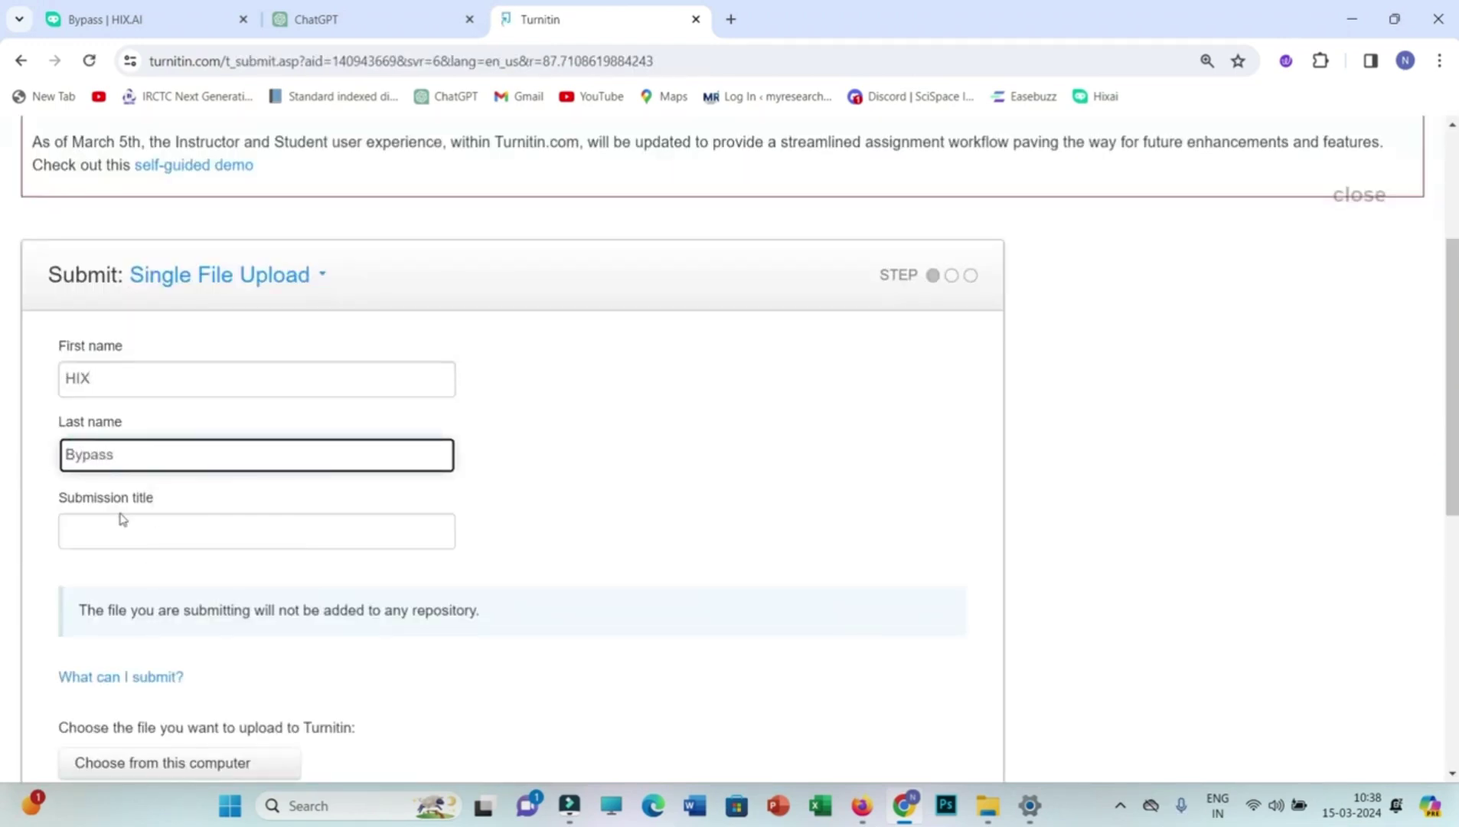
click(121, 530)
text(Humanized)
- Upload HIX Bypass.rtf, confirm, and return to the inbox listing both papers
scroll(196, 634, down, 2)
click(195, 634)
click(228, 185)
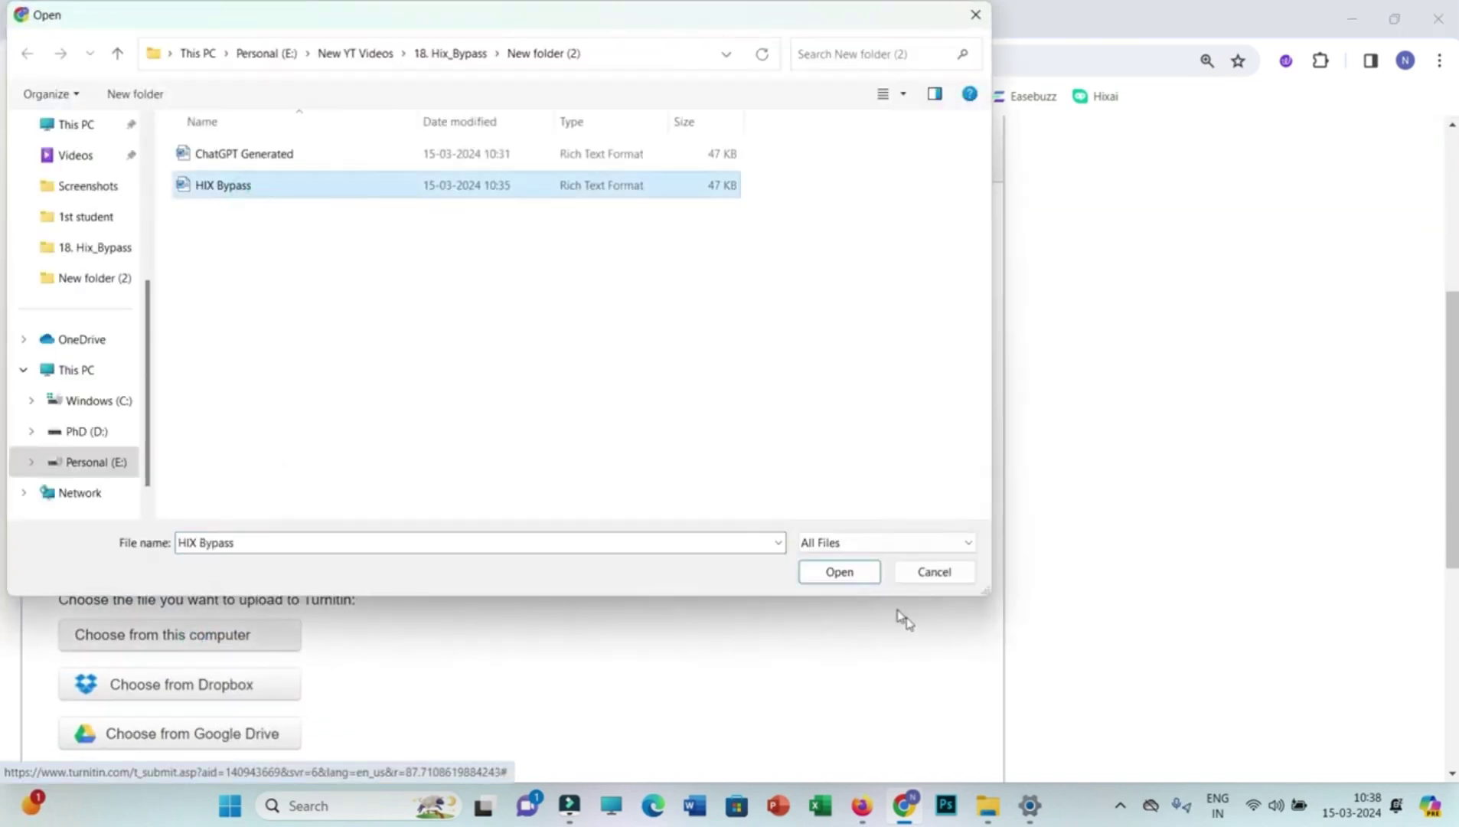
click(842, 576)
scroll(116, 564, down, 3)
click(117, 563)
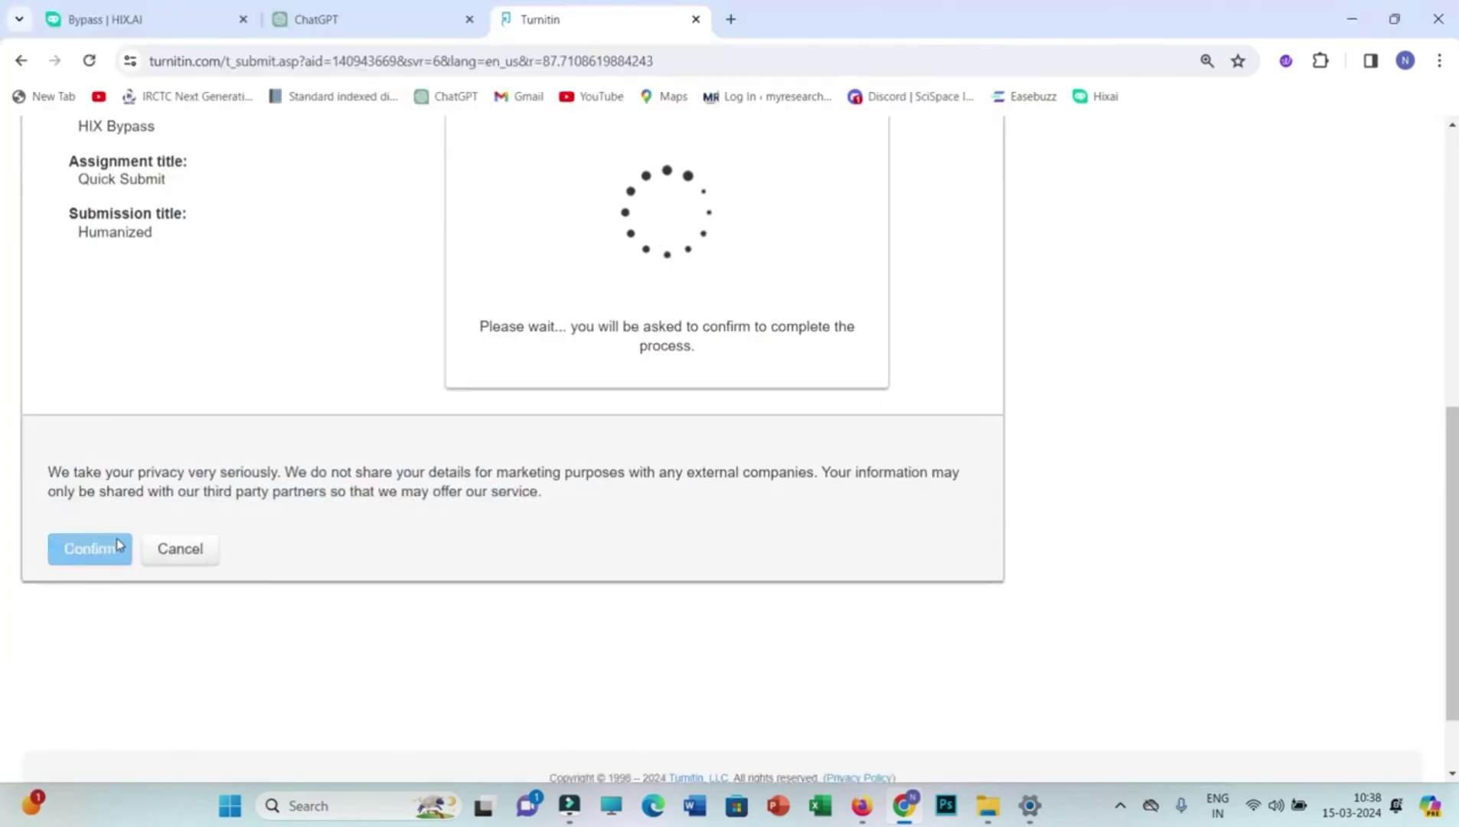
click(119, 548)
click(200, 658)
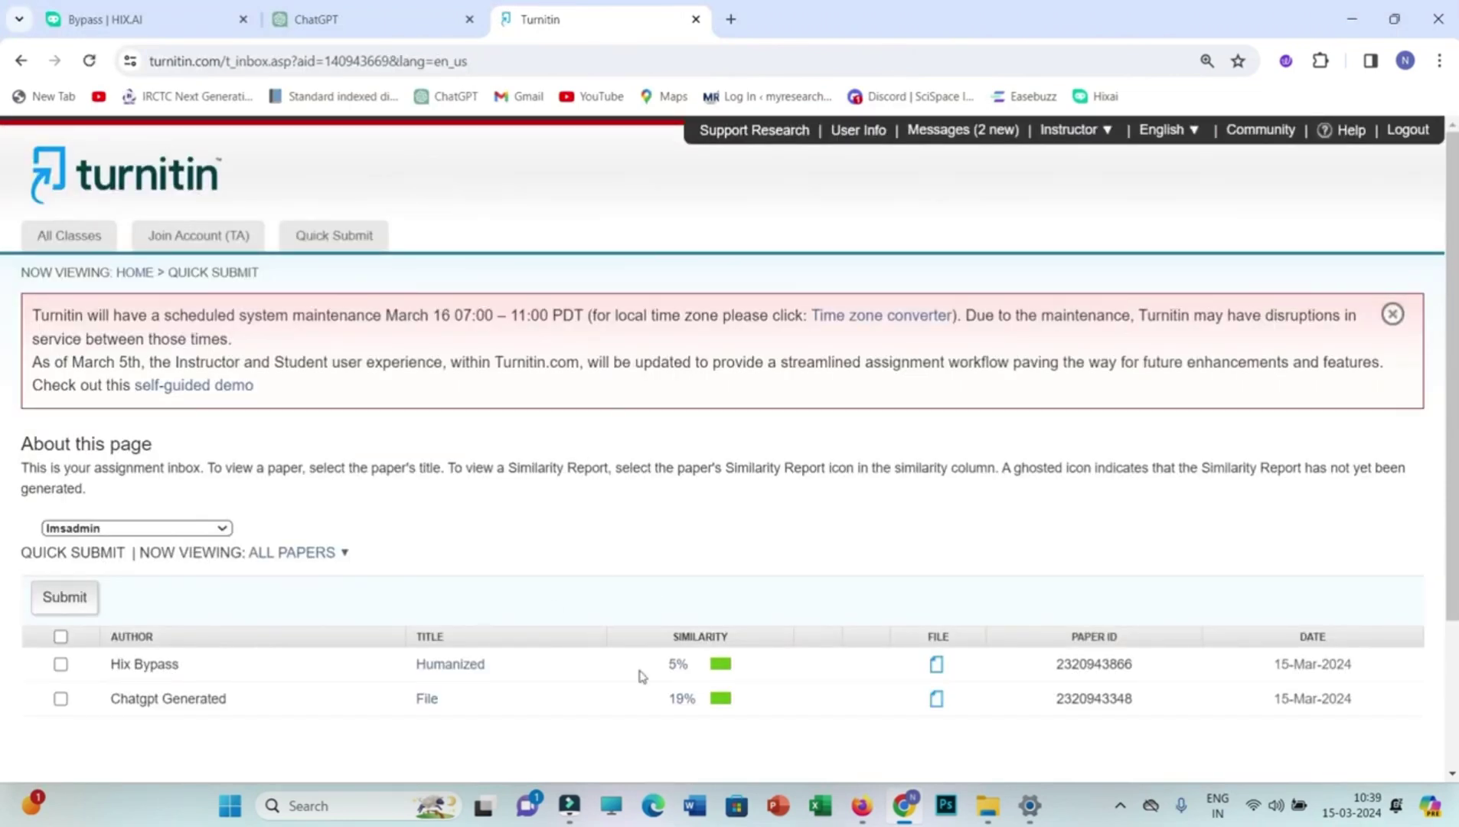
- Zoom the inbox to 200% to read the 5% and 19% similarity scores
scroll(627, 605, down, 2)
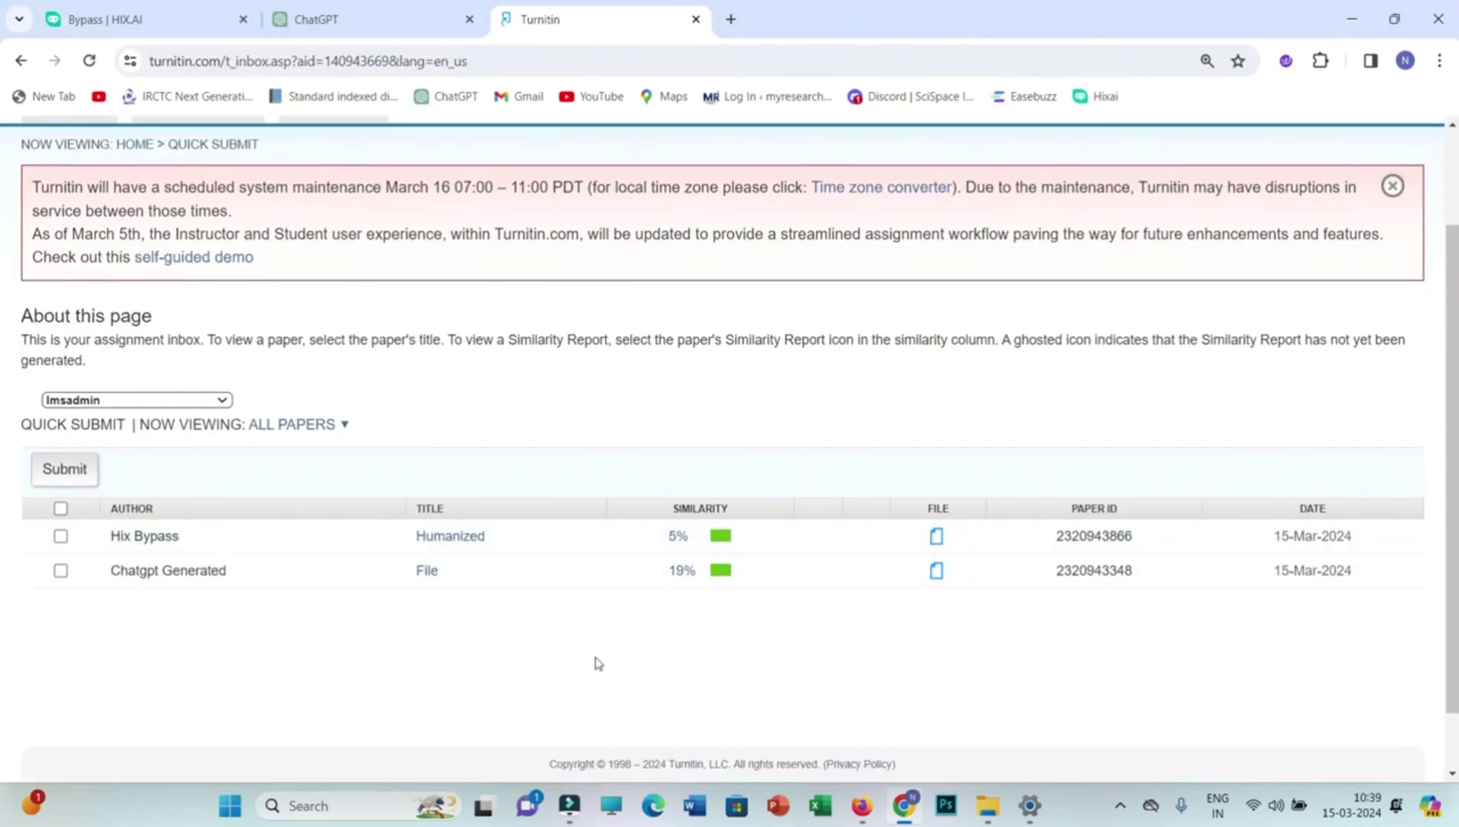
key(ctrl+plus)
key(ctrl+plus)
key(ctrl+plus)
scroll(650, 645, down, 4)
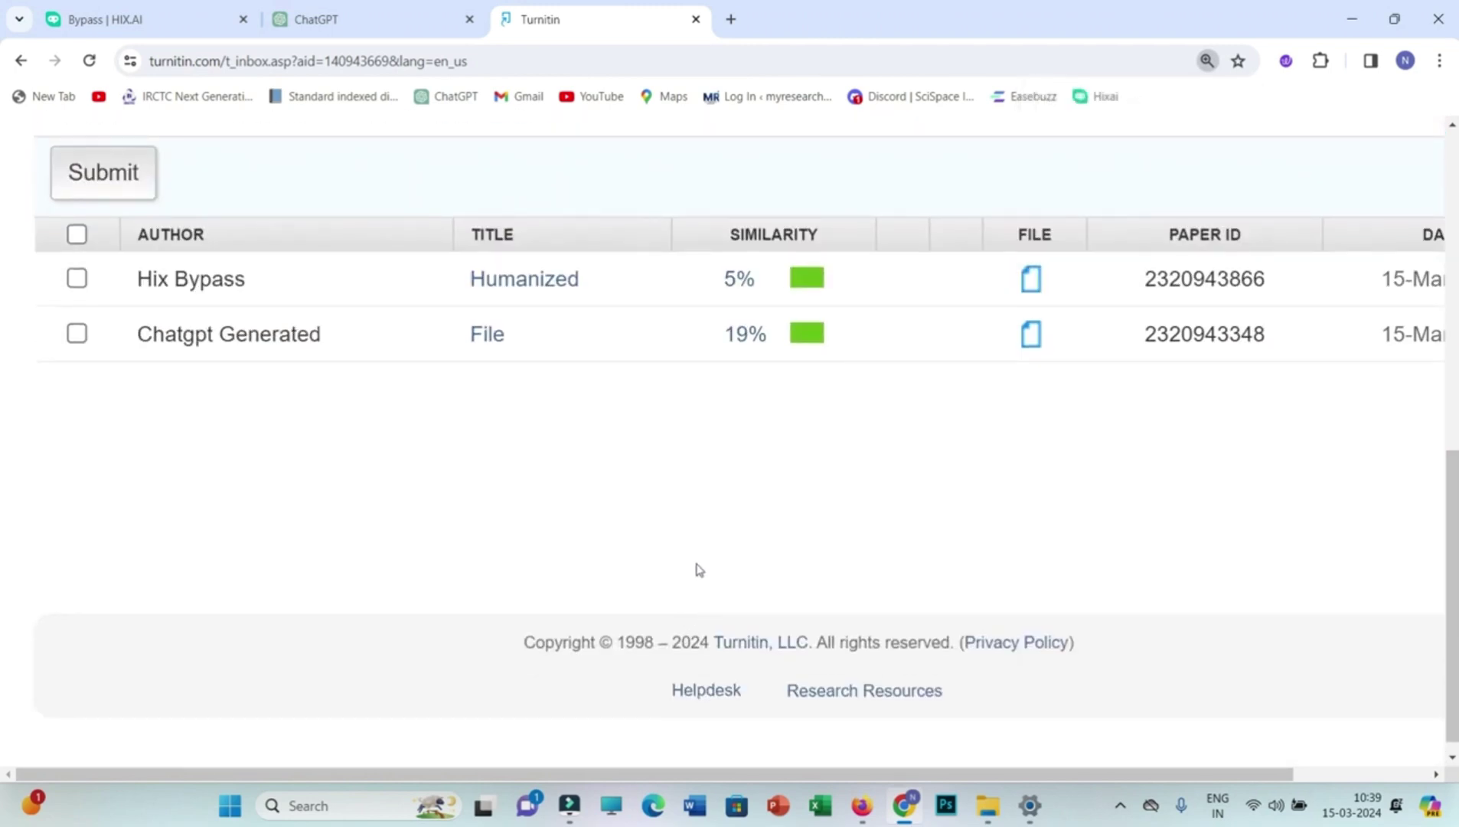
scroll(706, 569, up, 2)
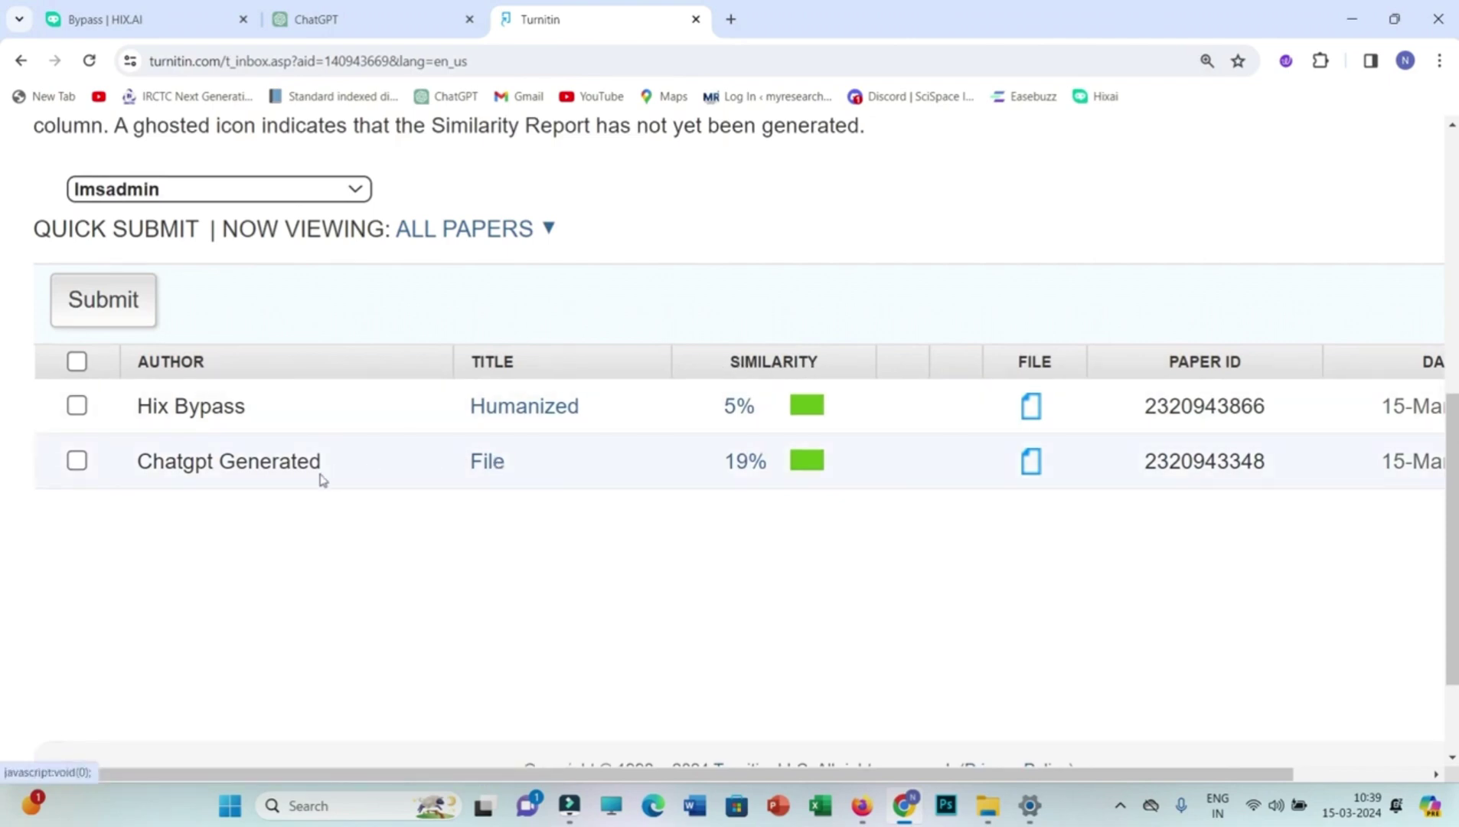
scroll(212, 536, up, 1)
scroll(222, 551, down, 3)
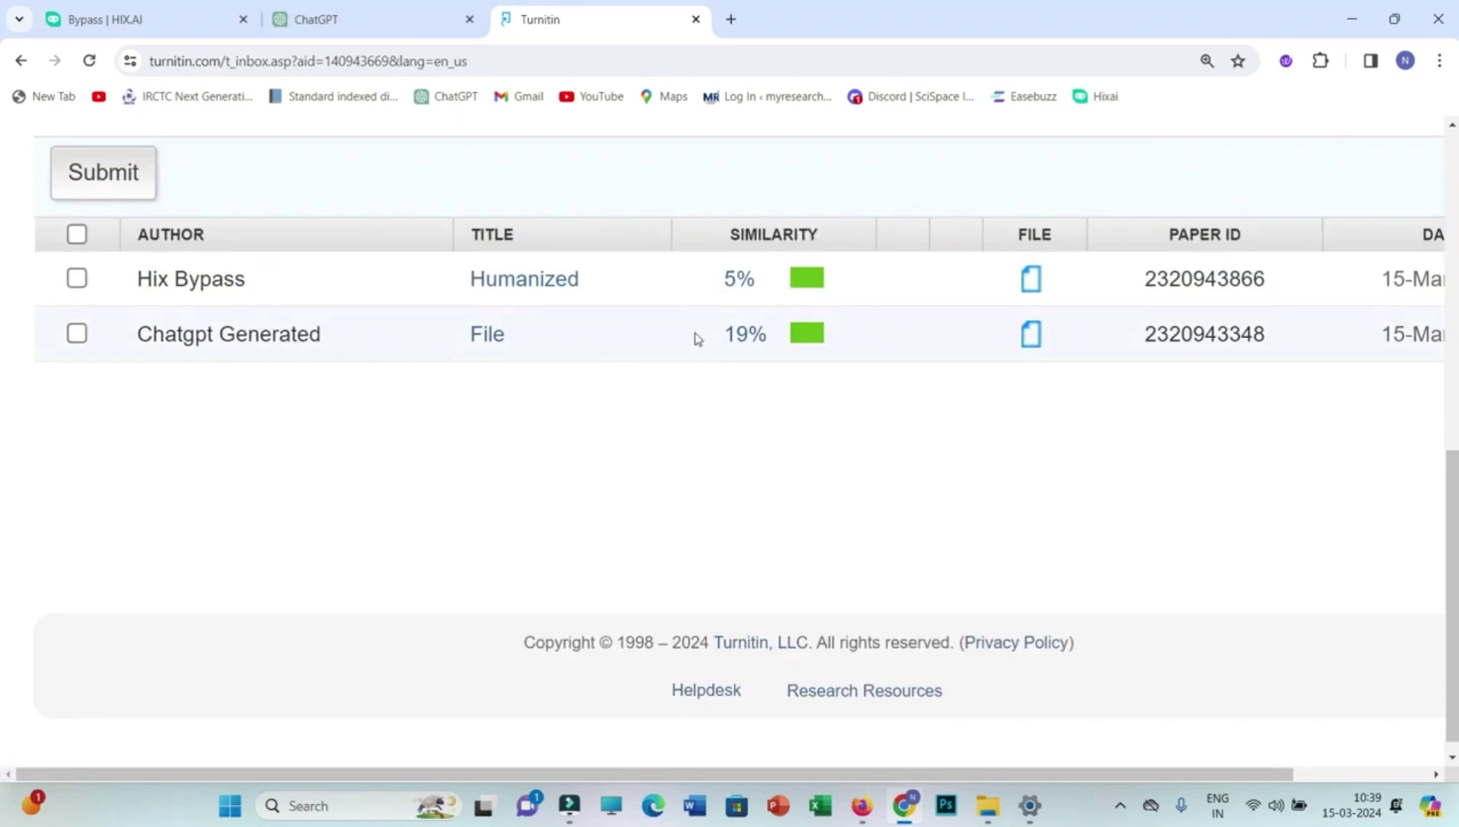
key(ctrl+plus)
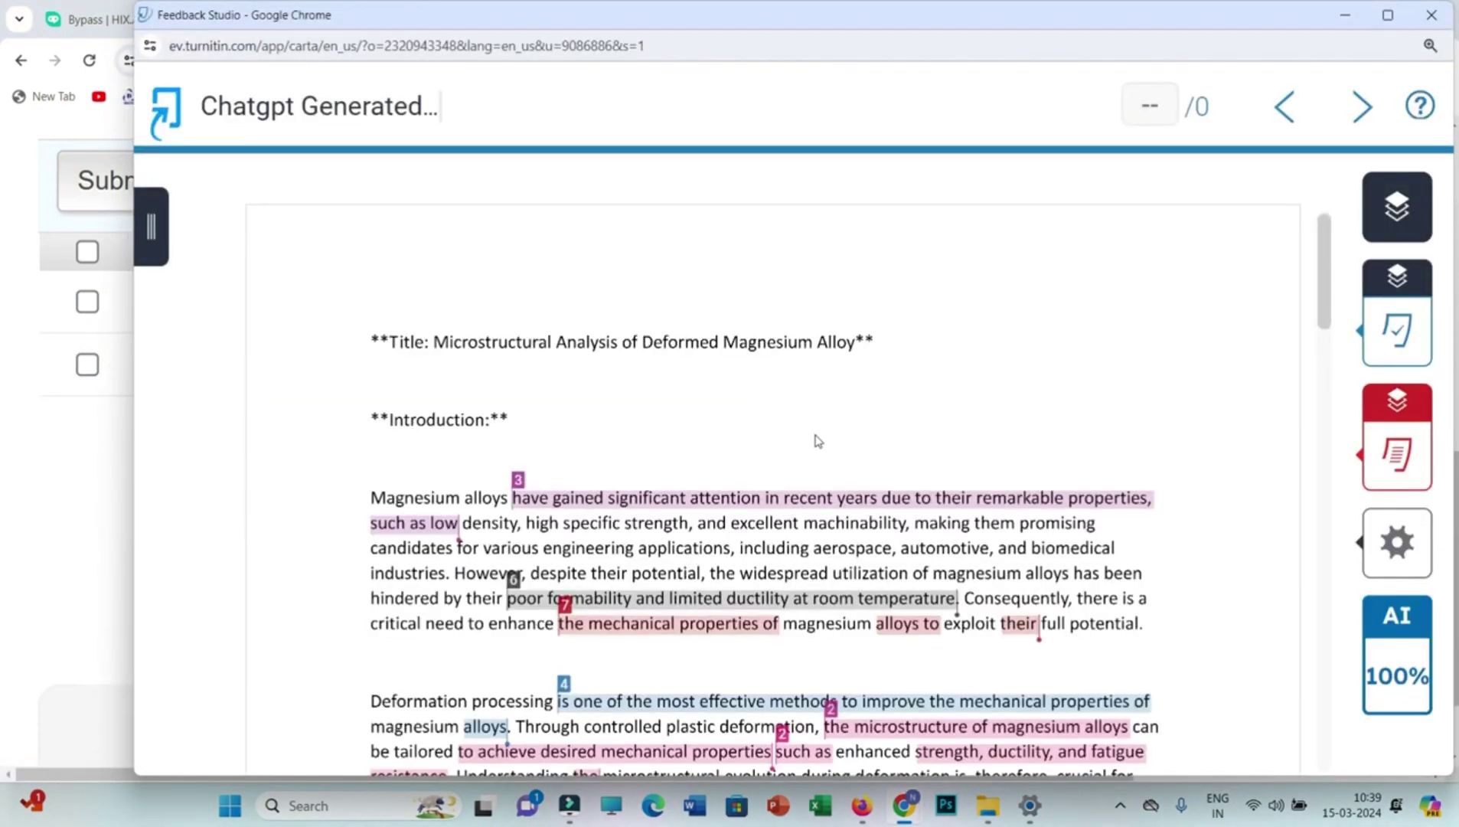
scroll(1123, 544, down, 3)
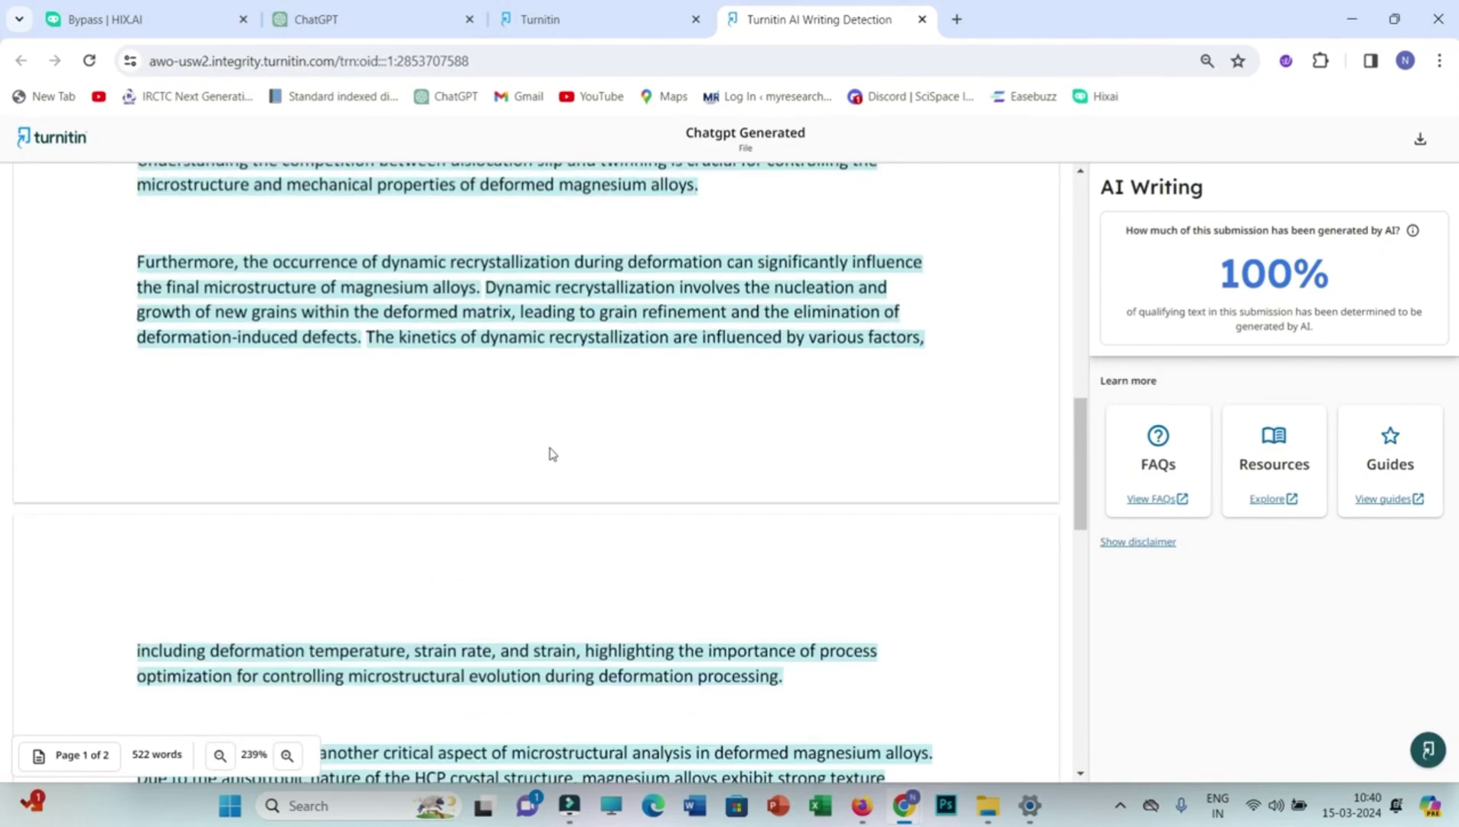
scroll(566, 459, up, 6)
key(ctrl+w)
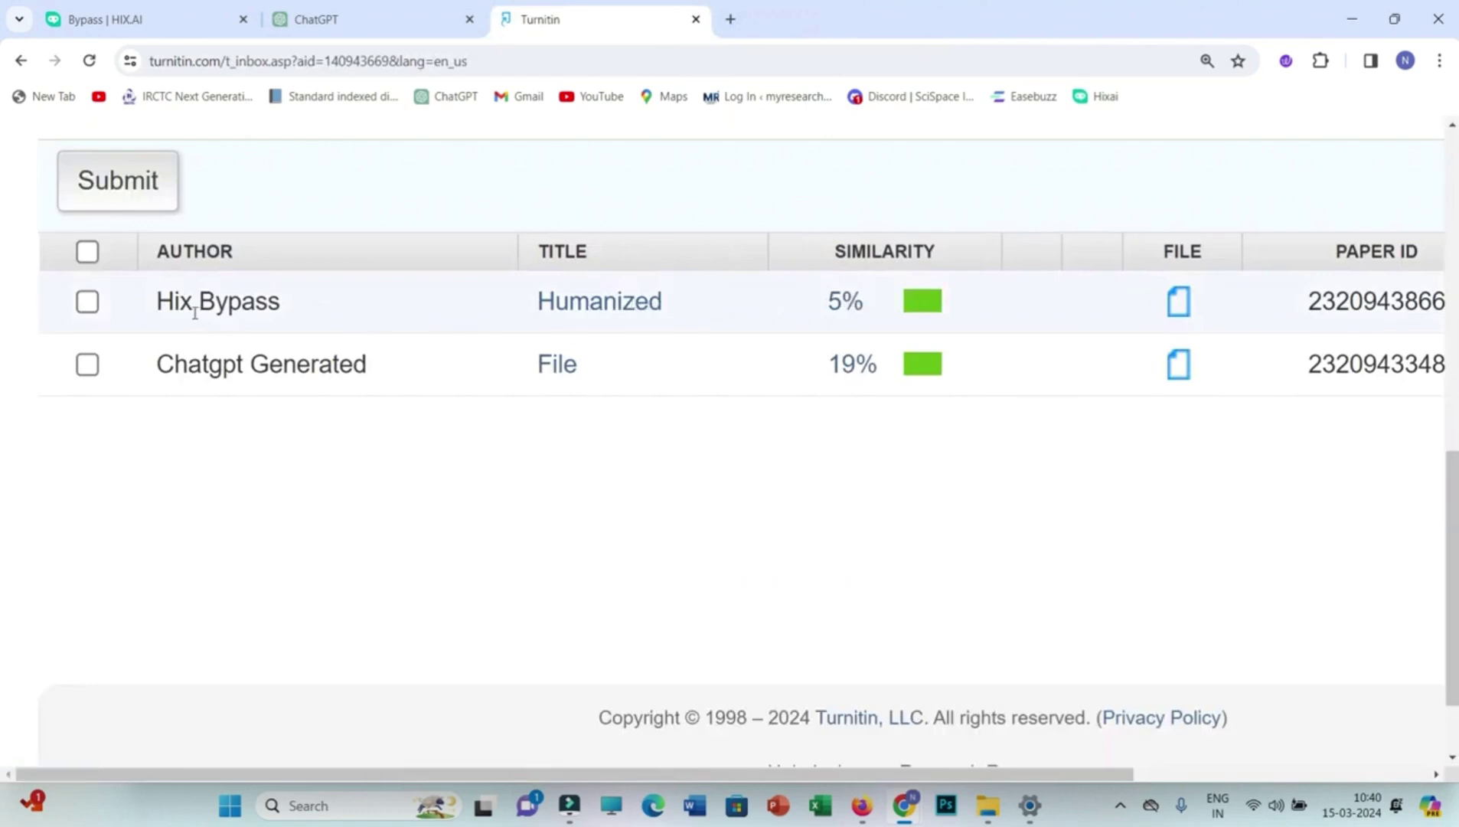
- Open the Hix Bypass paper's 5% similarity report in Feedback Studio
click(834, 304)
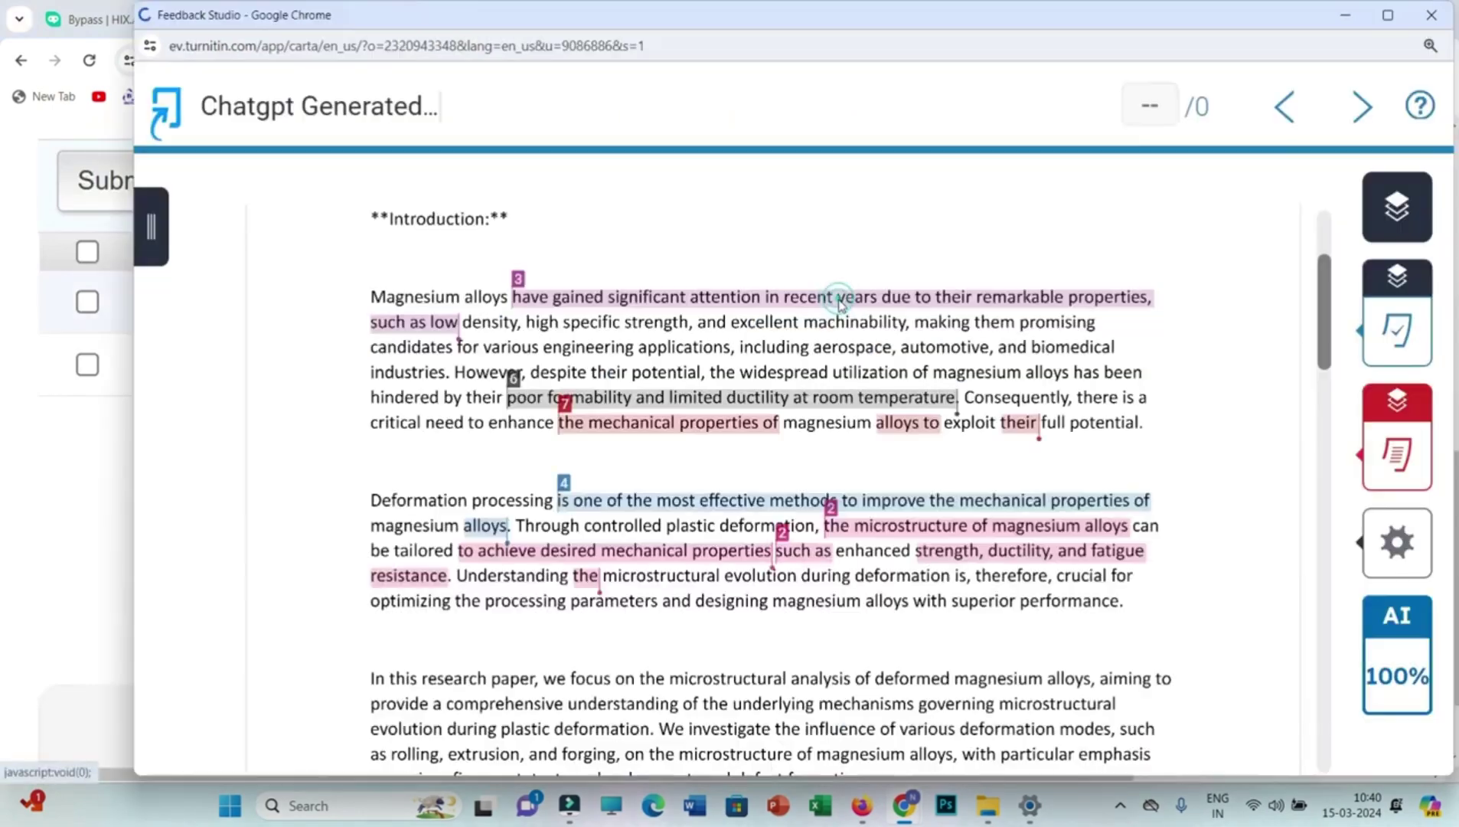